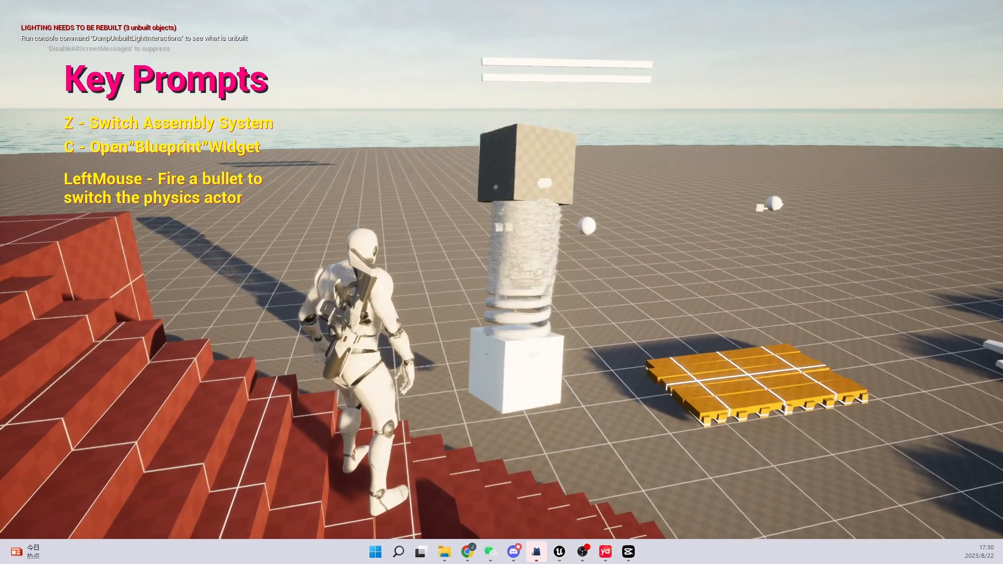
Try out the spring in the running demo level using the assembly system, and end the play session
key(z)
click(502, 268)
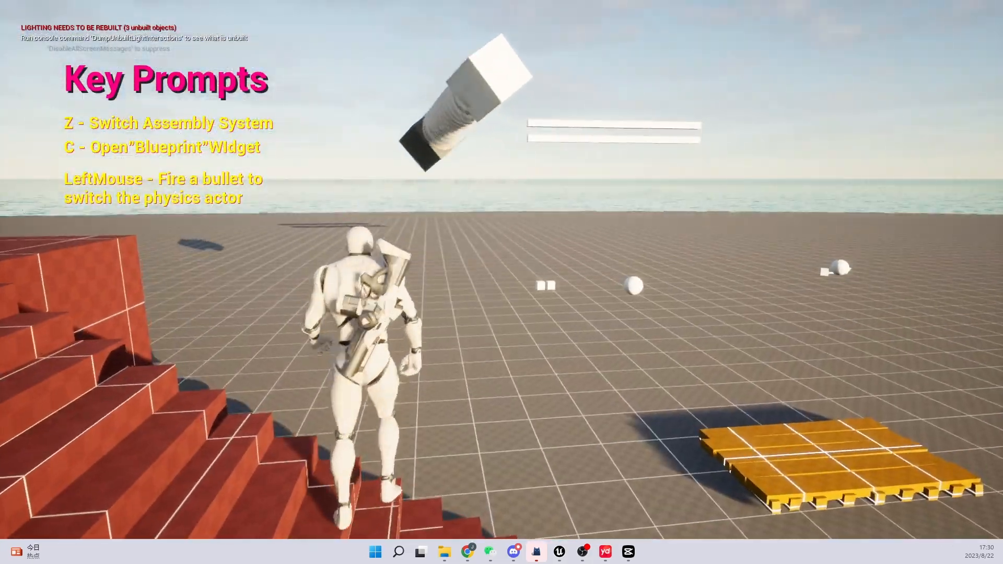
key(w)
key(space)
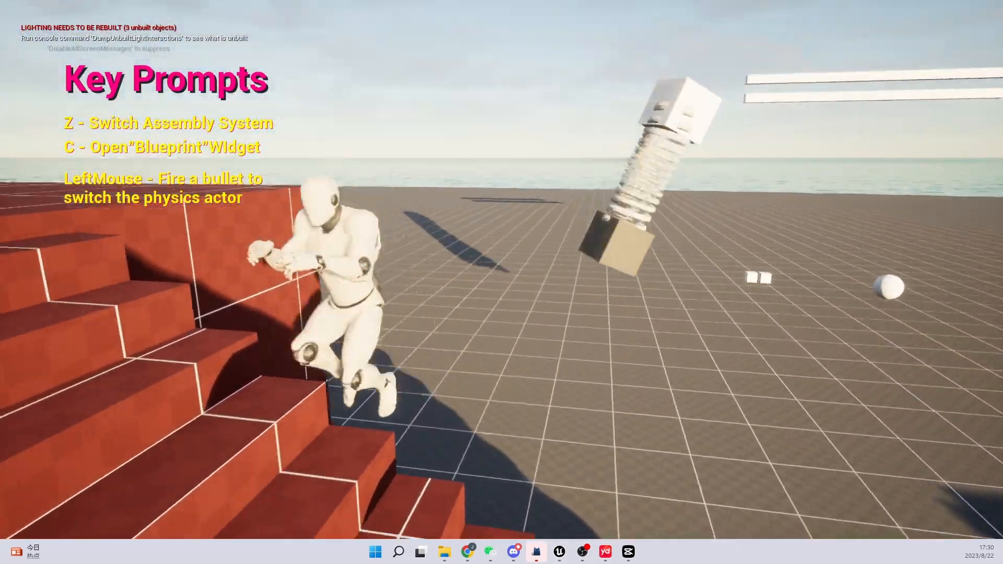
key(Escape)
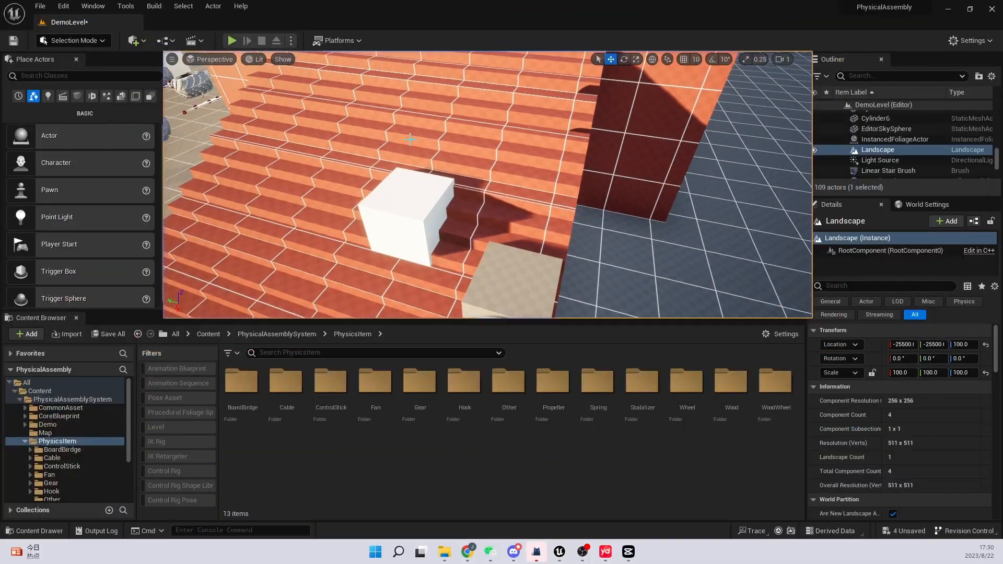
Create a folder named 弹簧 inside PhysicsItem and open it
right_click(533, 451)
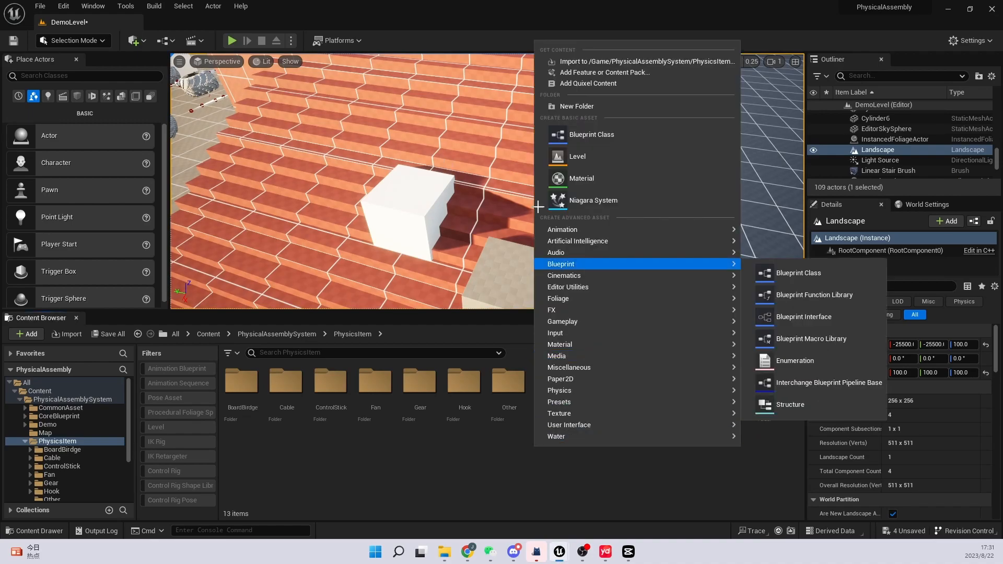
click(589, 106)
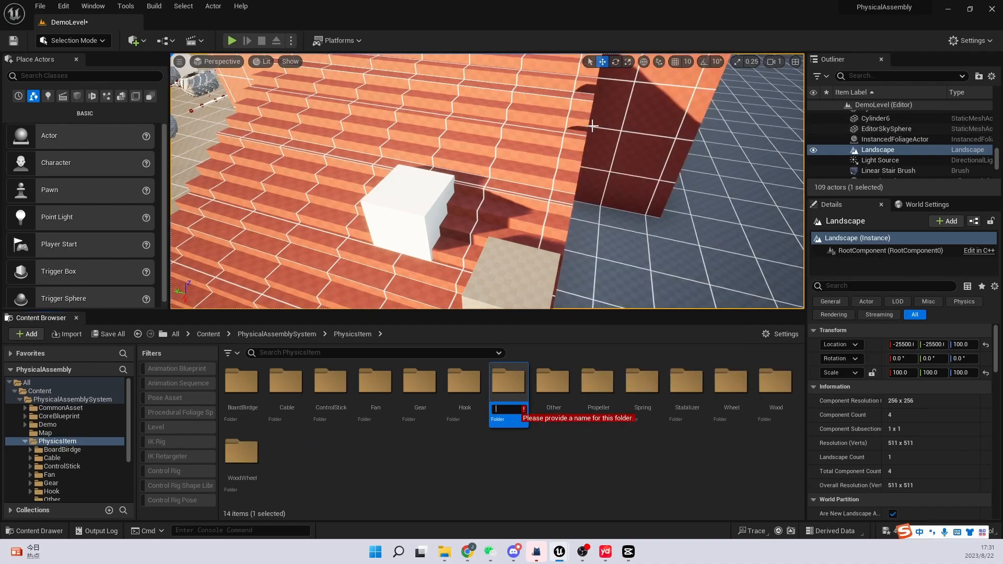
text(tang)
text(弹簧)
key(Return)
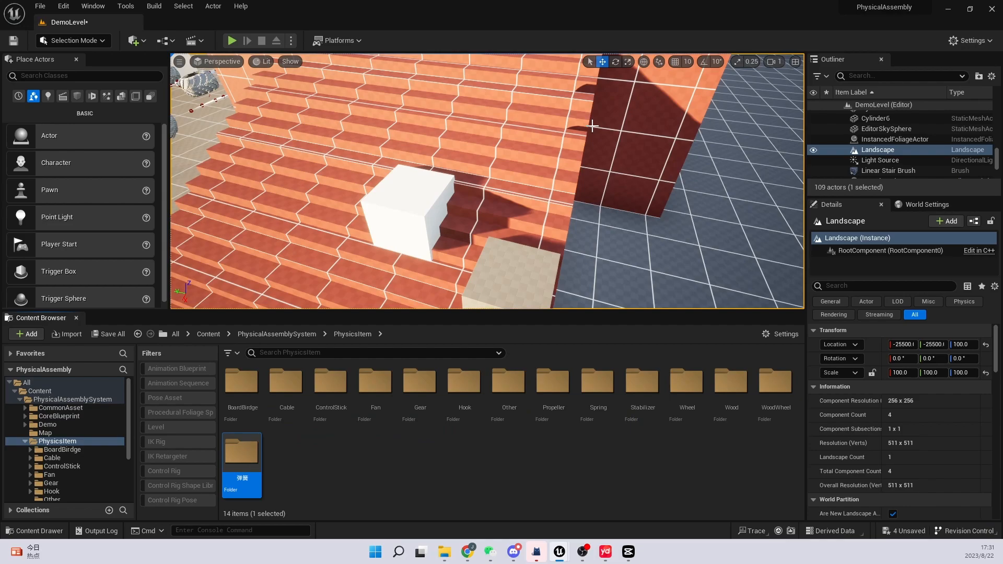
double_click(242, 452)
right_drag(462, 166, 579, 170)
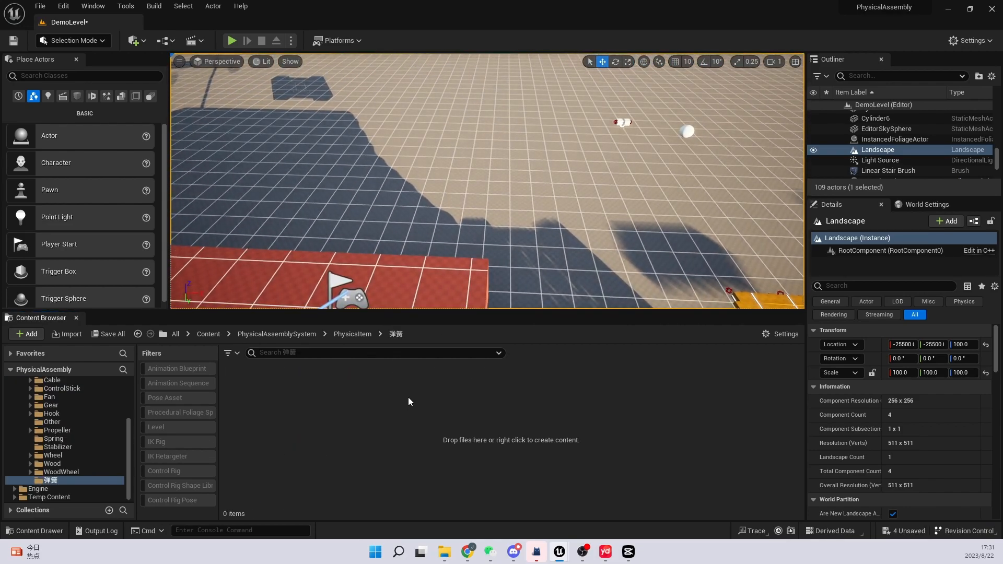
Create an Actor Blueprint class named 弹簧 in the new folder
right_click(408, 397)
click(390, 273)
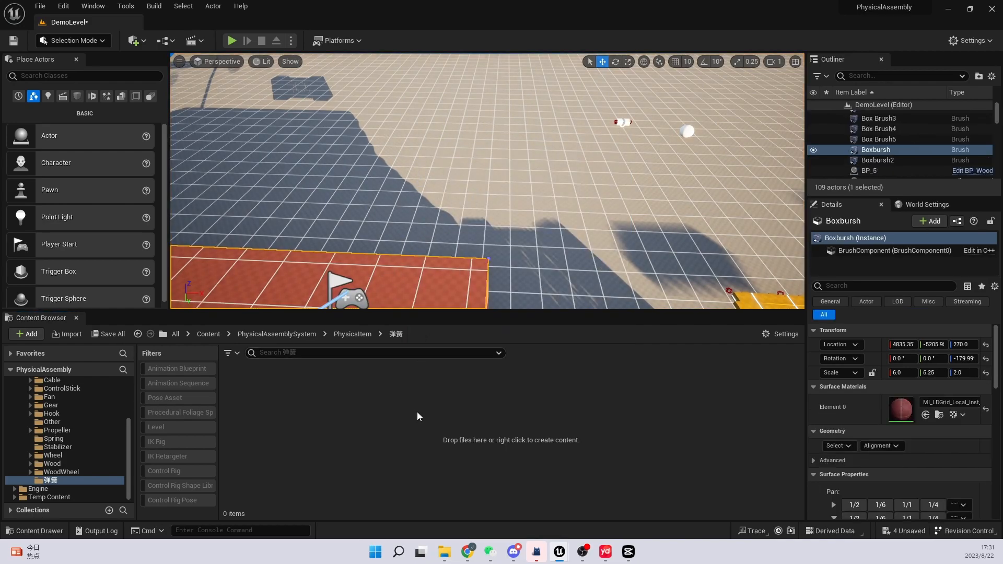
right_drag(523, 292, 524, 306)
right_click(477, 411)
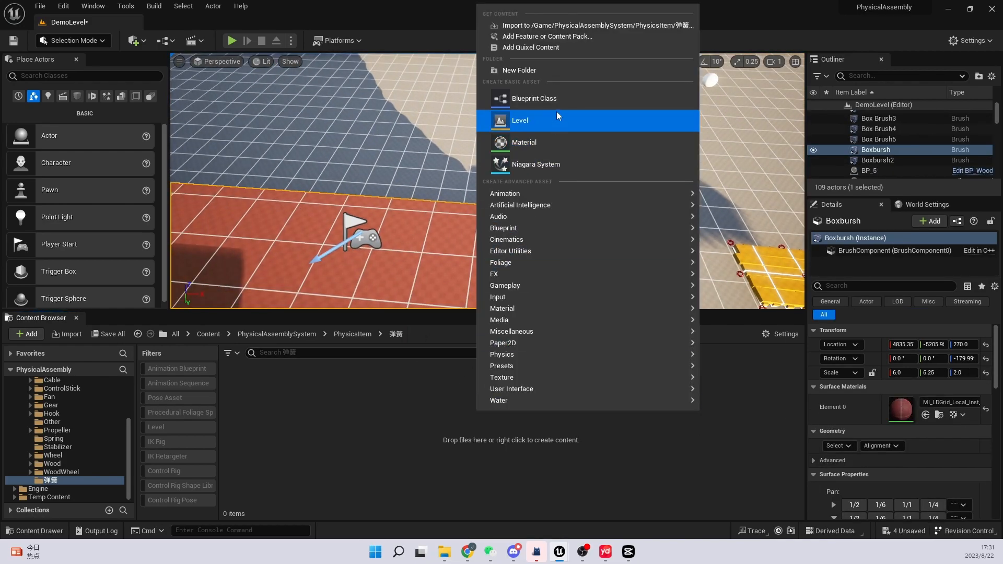
click(533, 98)
click(415, 165)
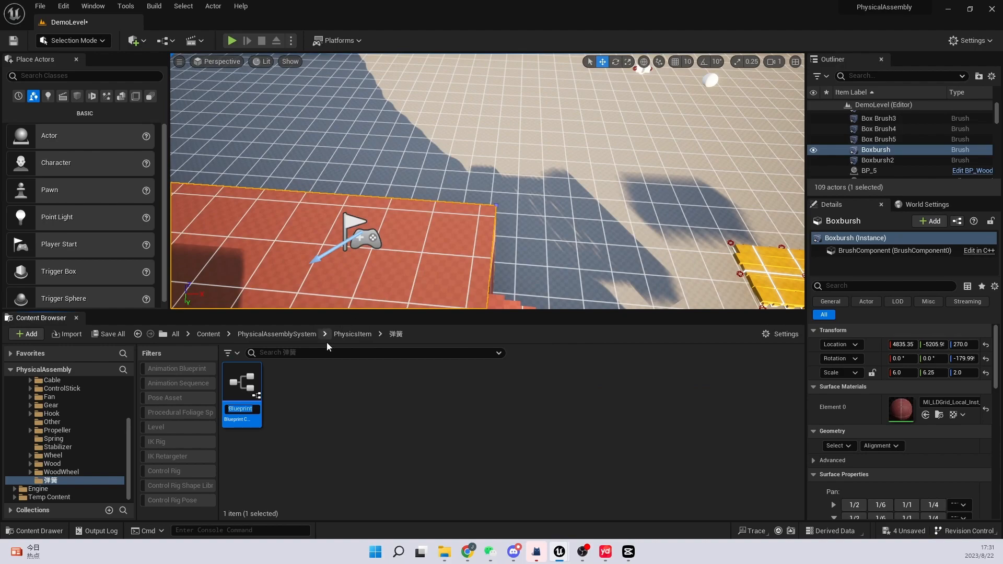
key(BackSpace)
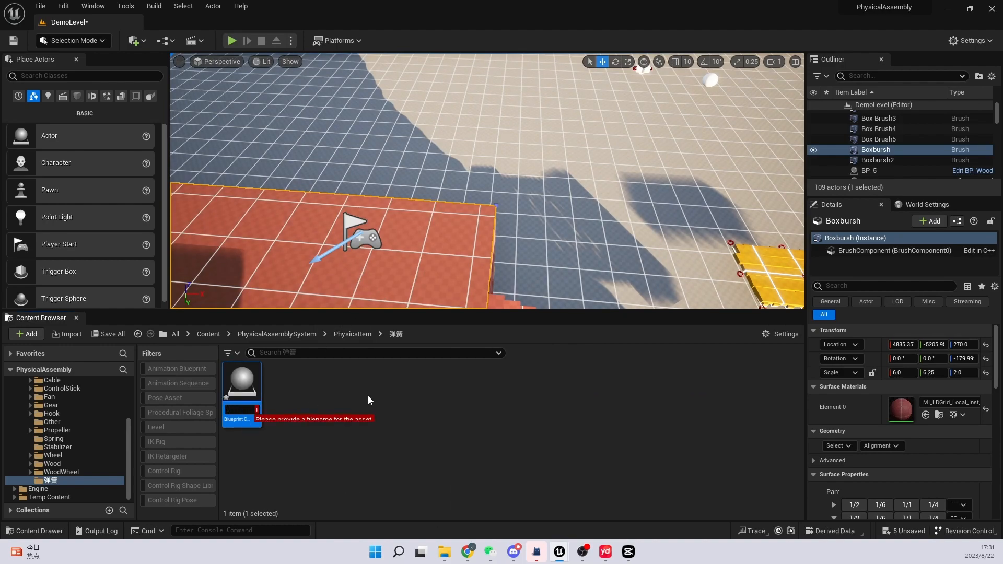
text(弹簧)
key(Return)
click(368, 397)
click(254, 421)
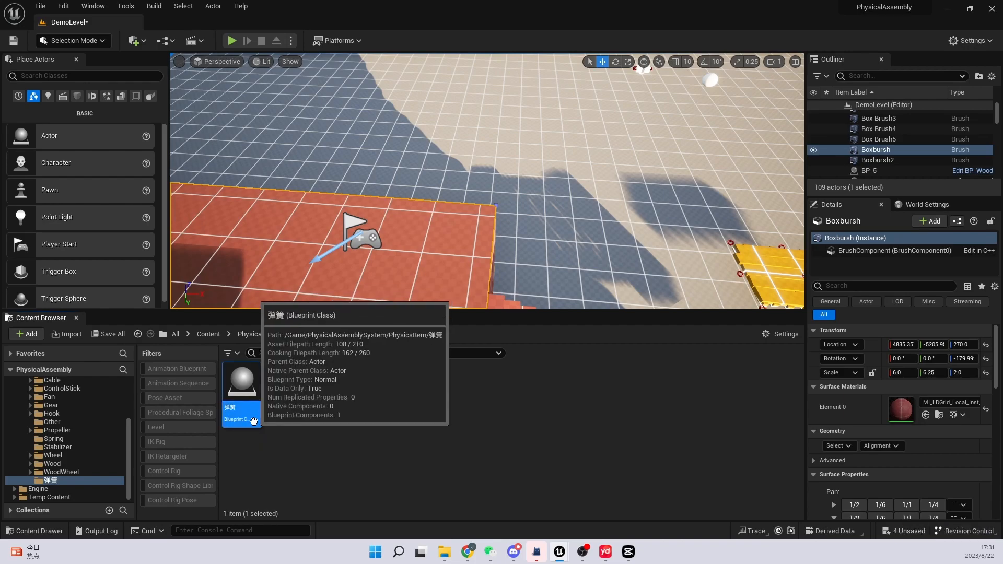
Open the 弹簧 blueprint for editing and add a Cube component to it
double_click(254, 421)
drag(381, 196, 521, 136)
double_click(521, 136)
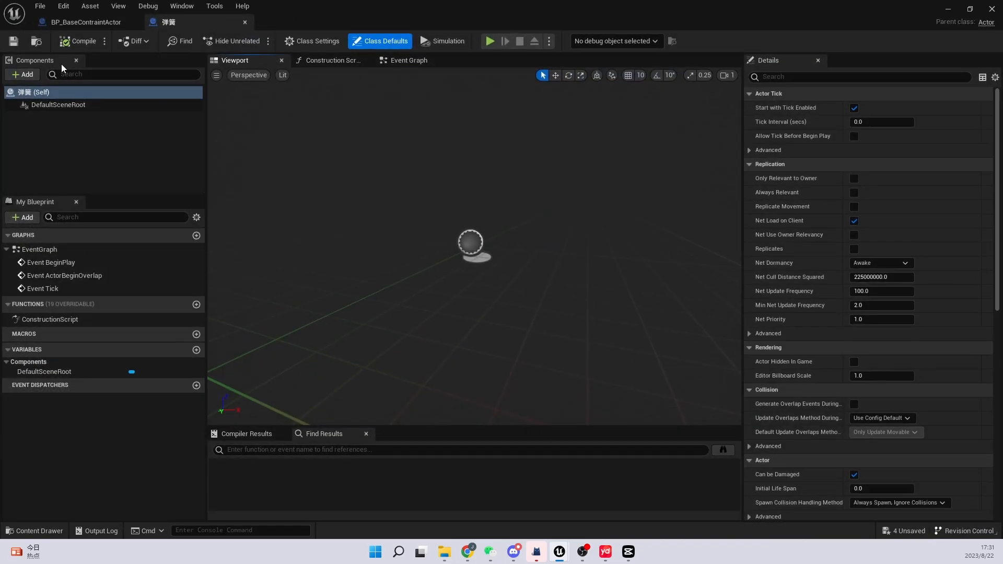
click(27, 74)
text(cube)
click(56, 105)
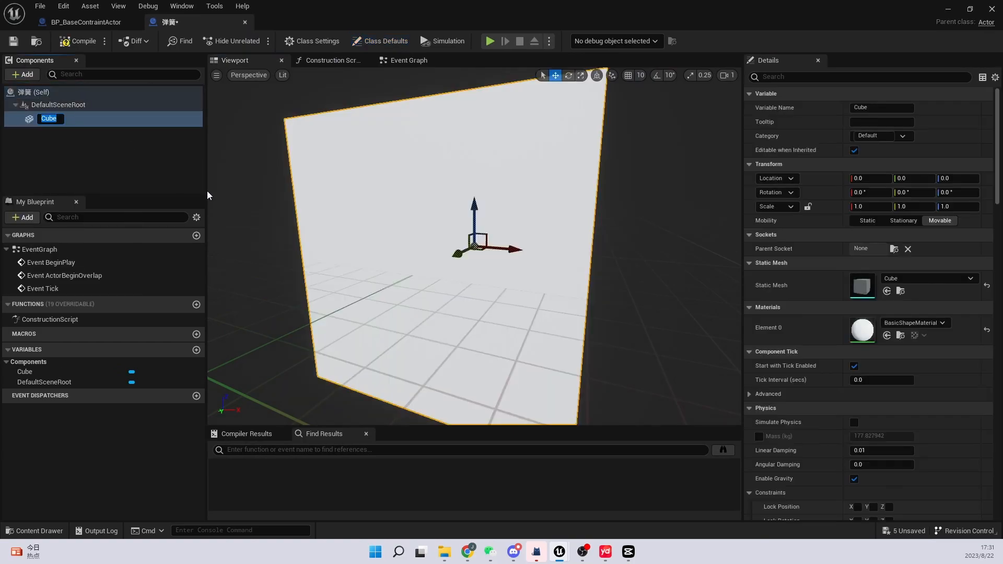
Duplicate the cube and place the copy at about 371 along the X axis
right_drag(358, 219, 358, 220)
alt+drag(443, 253, 736, 295)
scroll(560, 252, down, 5)
drag(557, 241, 587, 245)
right_drag(537, 268, 537, 269)
Enable Simulate Physics on both Cube and Cube1, check the setting on each, and clear the property filter
ctrl+click(92, 129)
click(772, 76)
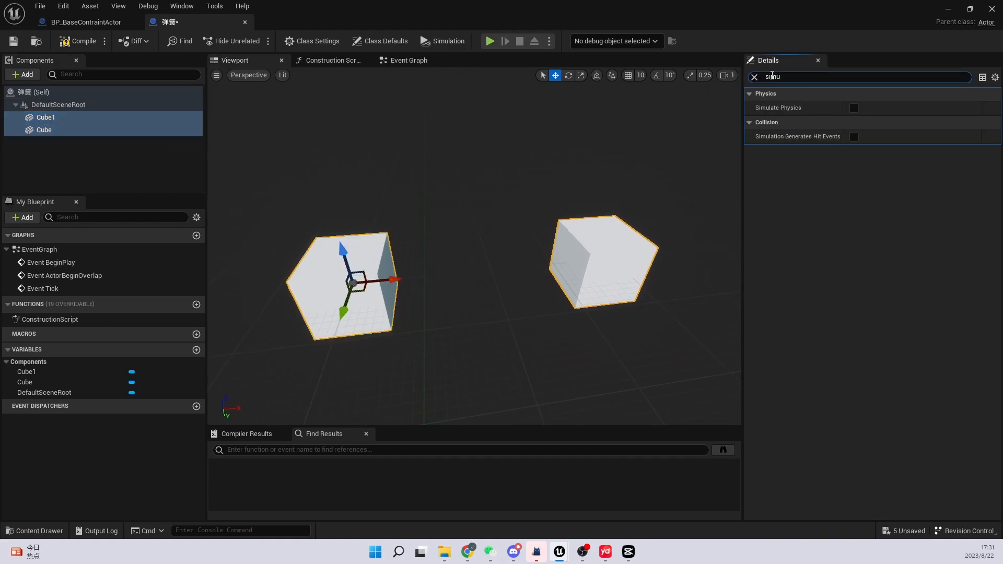
click(62, 119)
ctrl+click(96, 128)
click(791, 77)
click(854, 108)
click(614, 248)
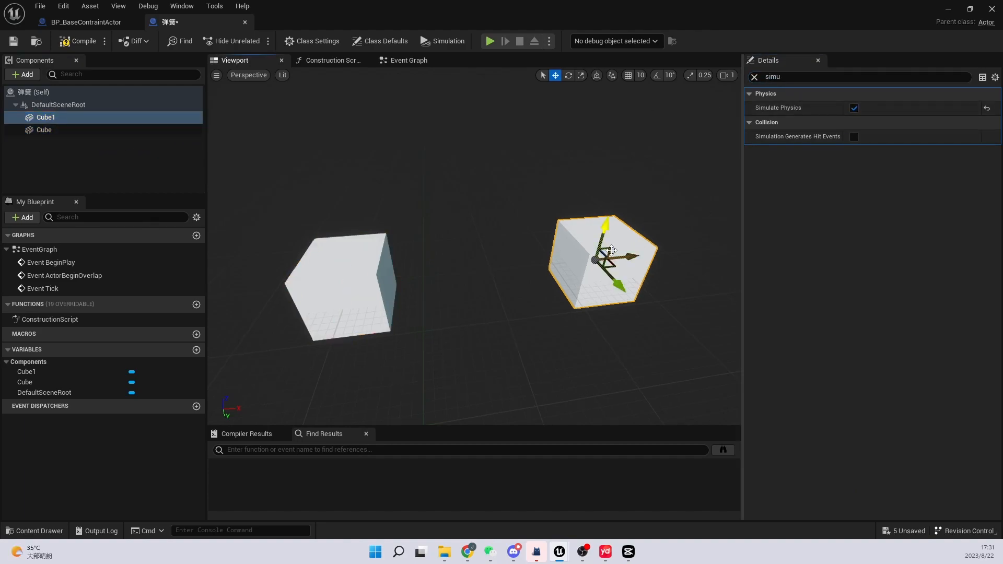
click(350, 297)
right_drag(443, 290, 433, 299)
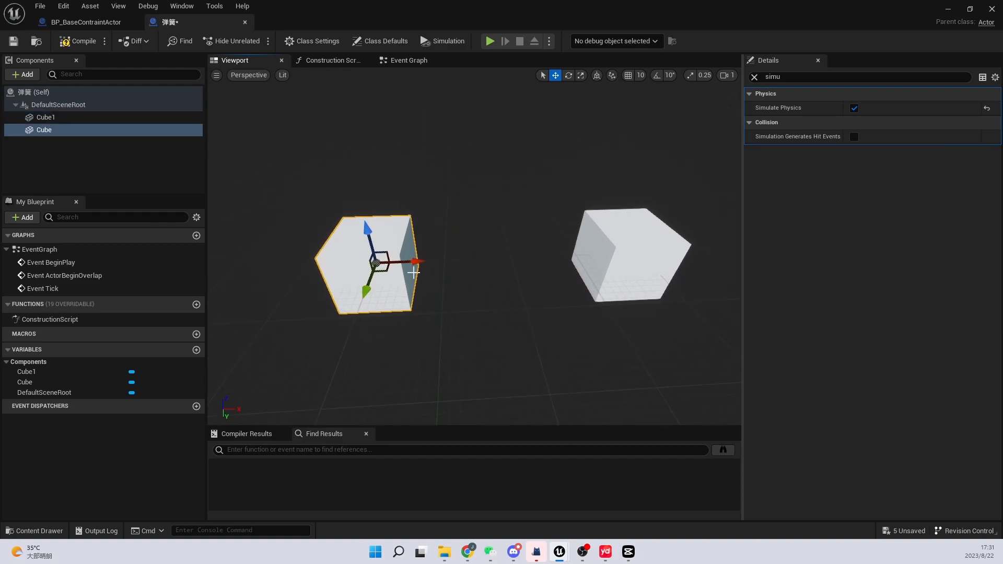
click(756, 78)
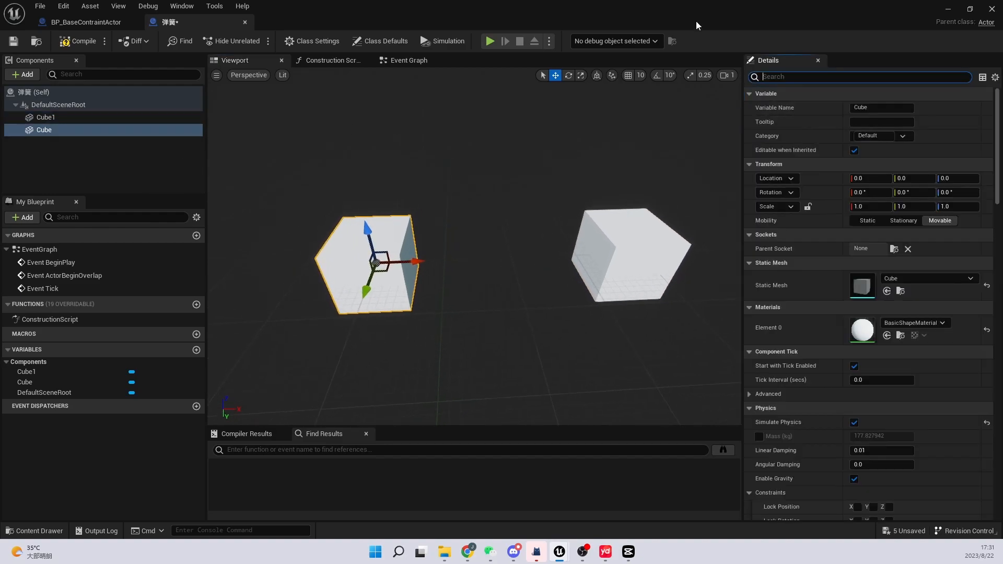
Return to the level editor and place an instance of the 弹簧 blueprint in the level
drag(710, 35, 540, 348)
drag(452, 367, 443, 504)
drag(243, 397, 255, 68)
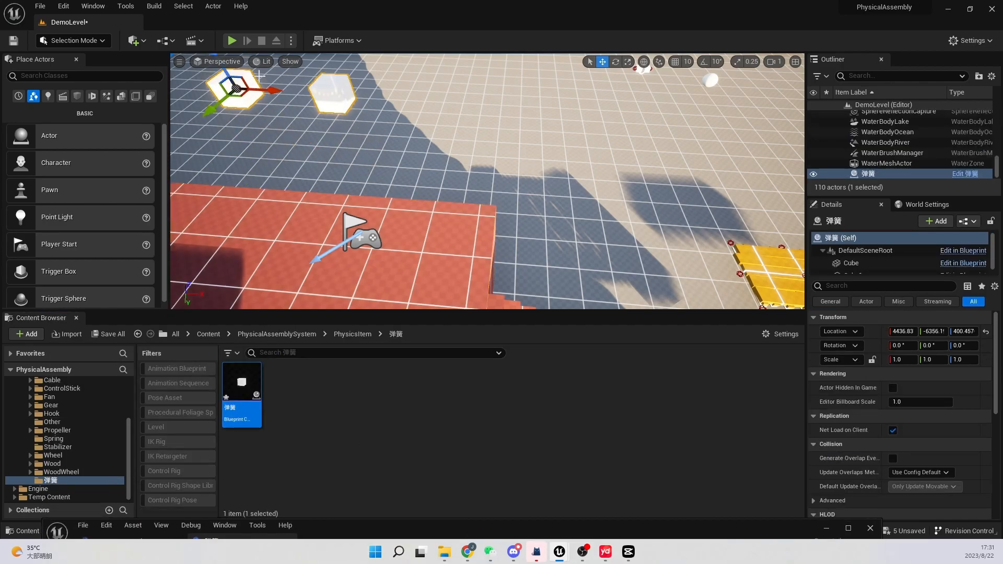
Play the level to test the physics of the two unconnected cubes with the assembly system, and stop playing
right_click(355, 121)
right_click(609, 172)
click(657, 441)
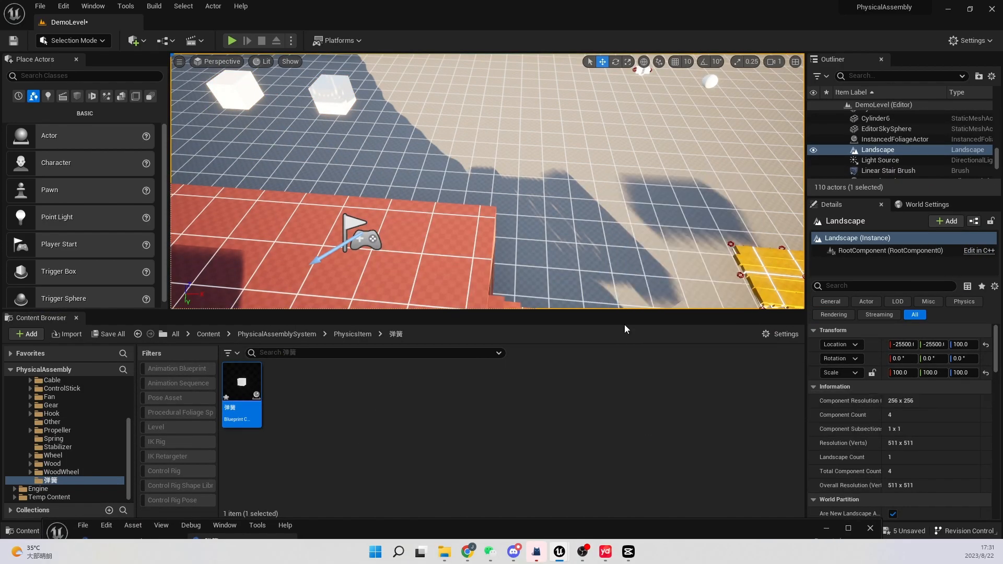
click(487, 181)
key(z)
key(z)
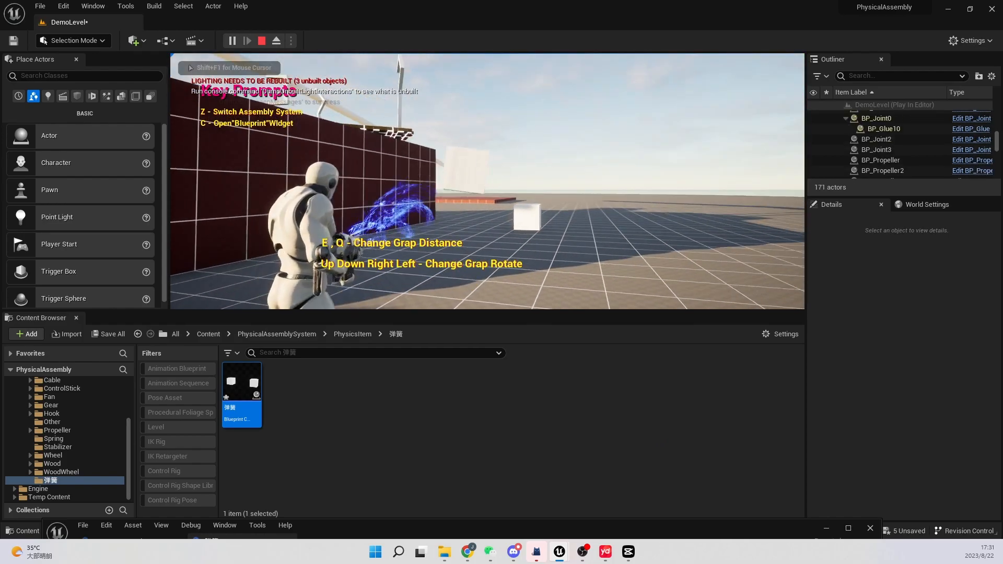
key(Escape)
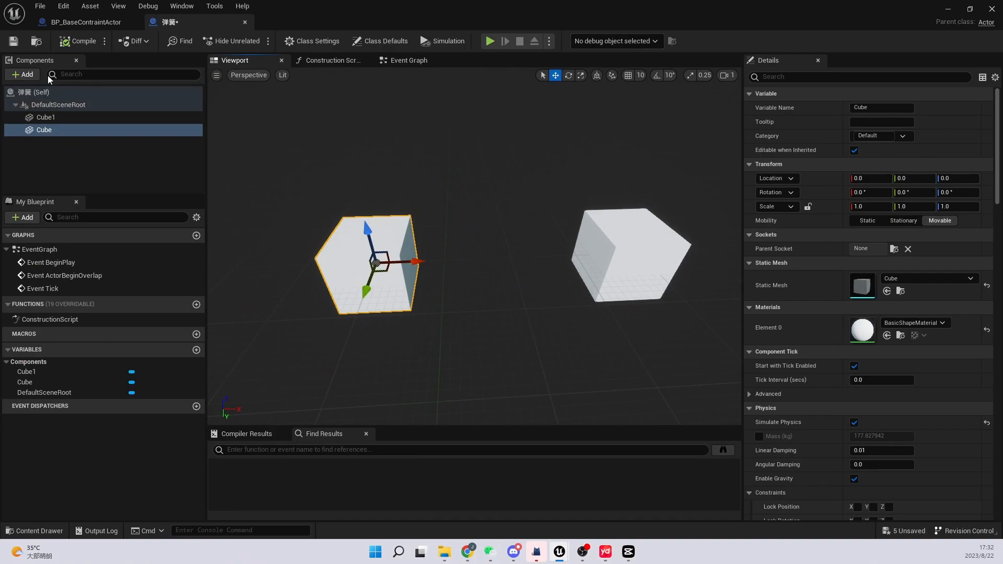
Add a Physics Constraint component to the 弹簧 blueprint directly under DefaultSceneRoot
click(27, 74)
text(phys)
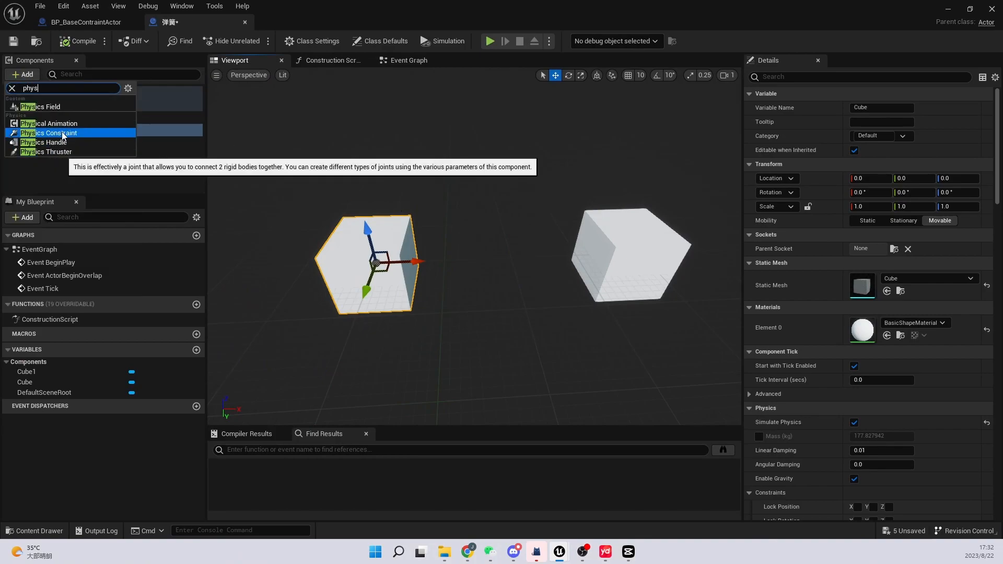
click(63, 134)
drag(59, 142, 57, 105)
Move the physics constraint along X to about 183, midway between the two cubes
click(70, 117)
click(62, 130)
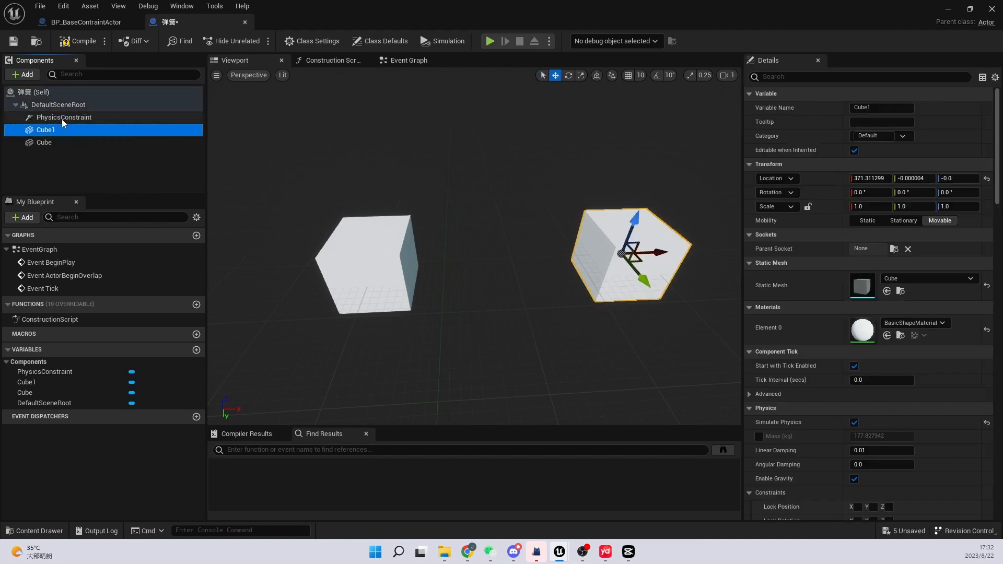
click(61, 118)
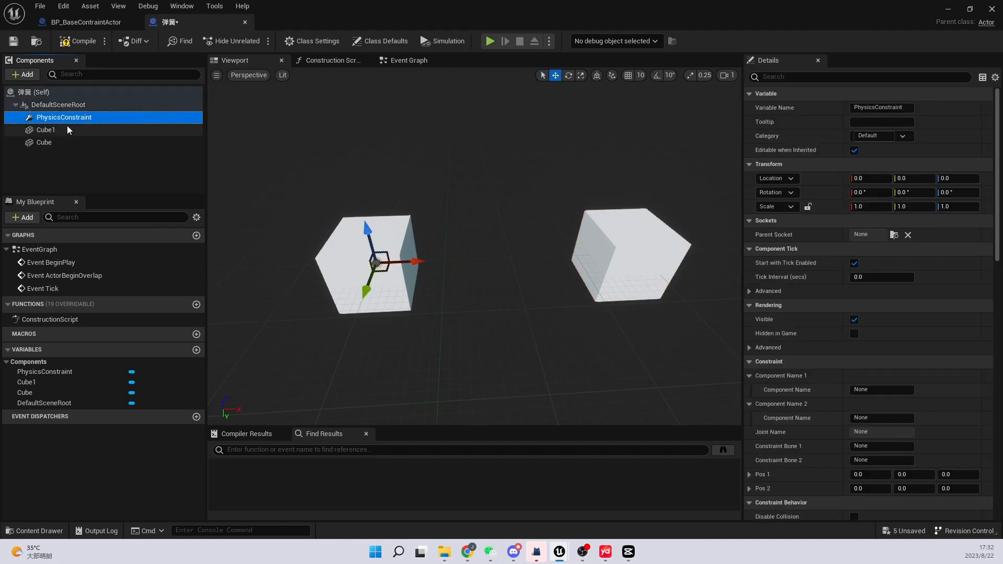
drag(409, 260, 523, 268)
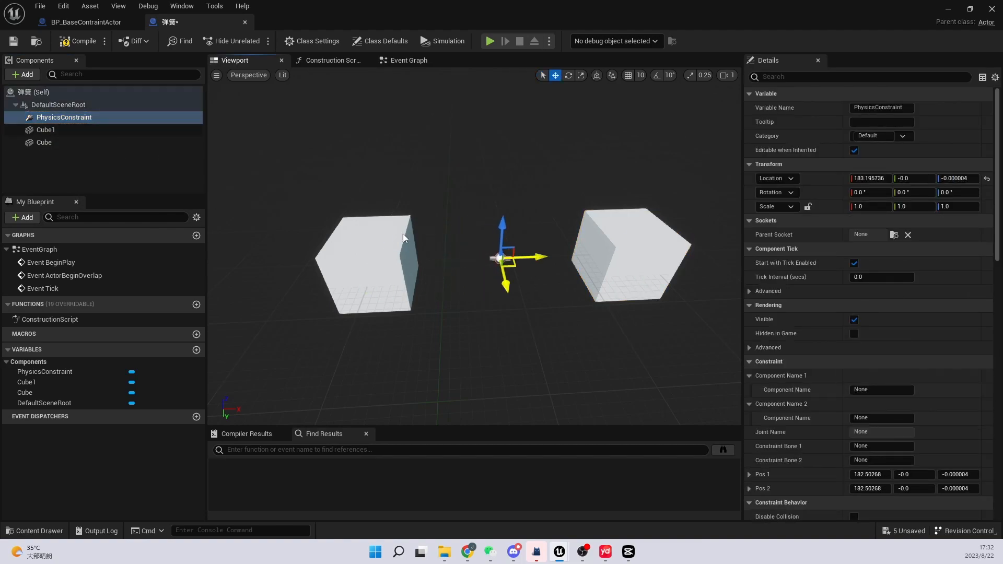
Set the constraint's Component Name 1 to Cube1 and Component Name 2 to Cube
scroll(871, 310, down, 4)
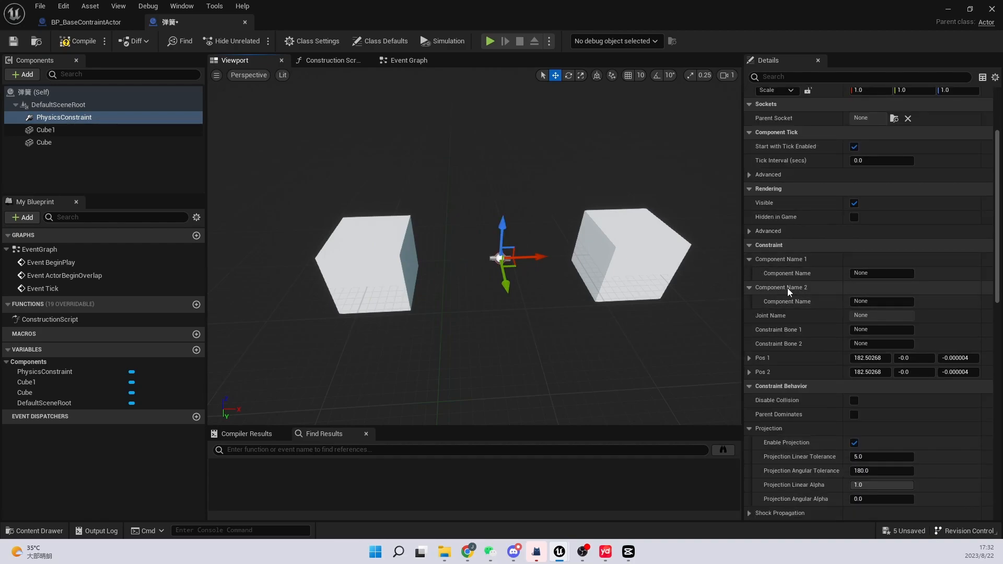
click(71, 139)
click(62, 134)
key(F2)
key(ctrl+c)
key(Return)
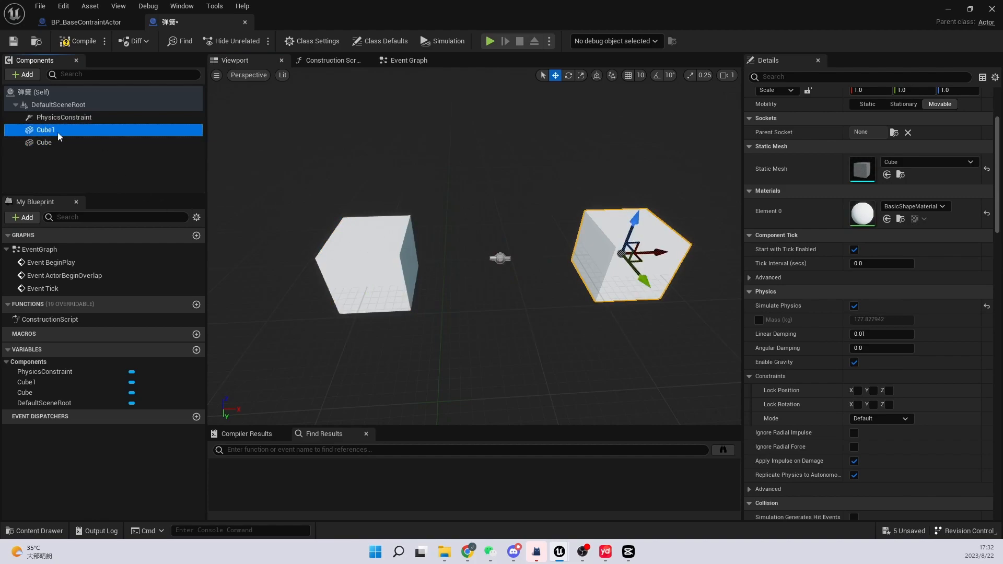
key(Up)
click(885, 275)
key(ctrl+v)
click(880, 303)
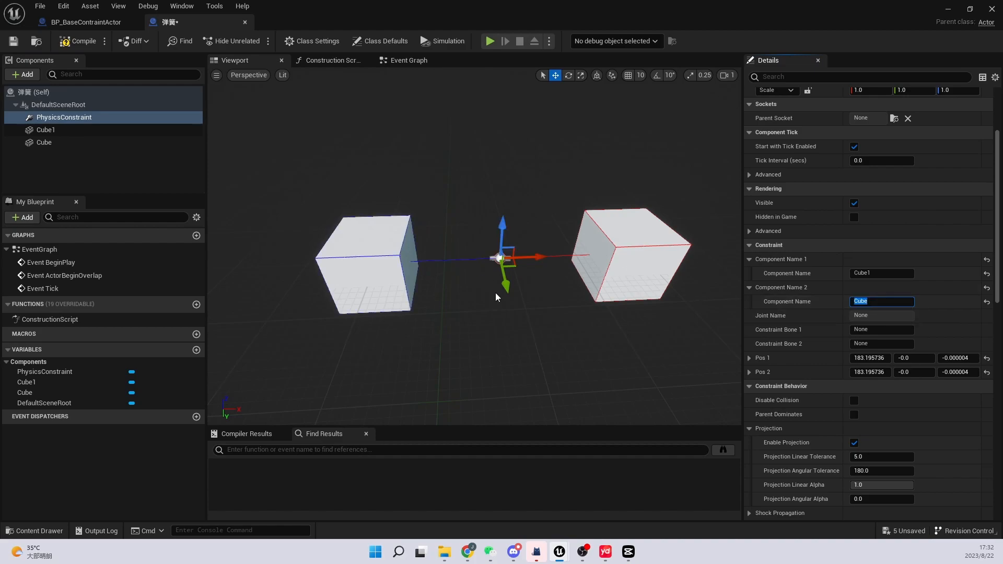
Set the constraint's linear X, Y and Z motion to Limited with a limit of 500
scroll(884, 344, down, 10)
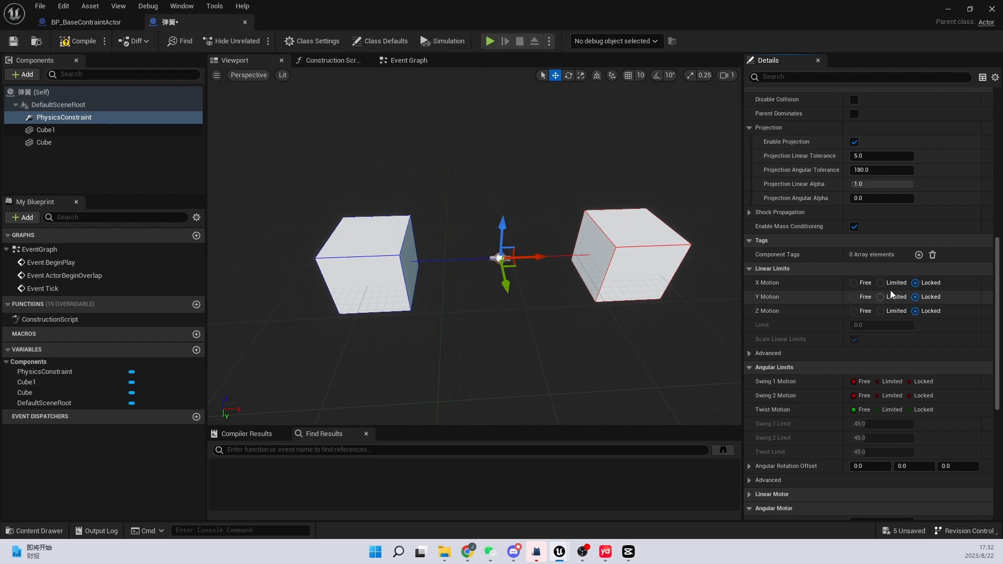
click(881, 284)
click(881, 296)
click(885, 311)
scroll(888, 323, down, 2)
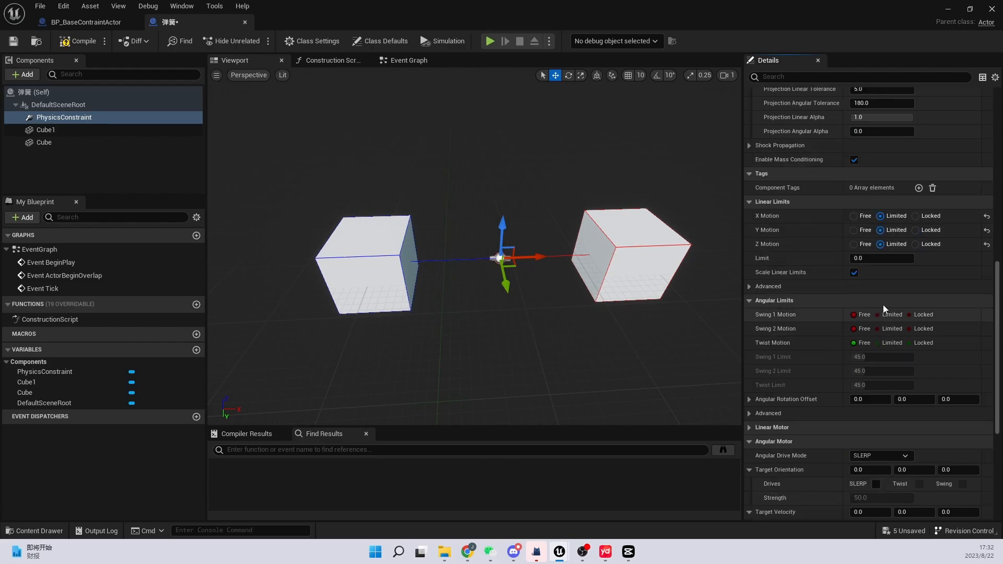
click(892, 253)
text(500)
key(Return)
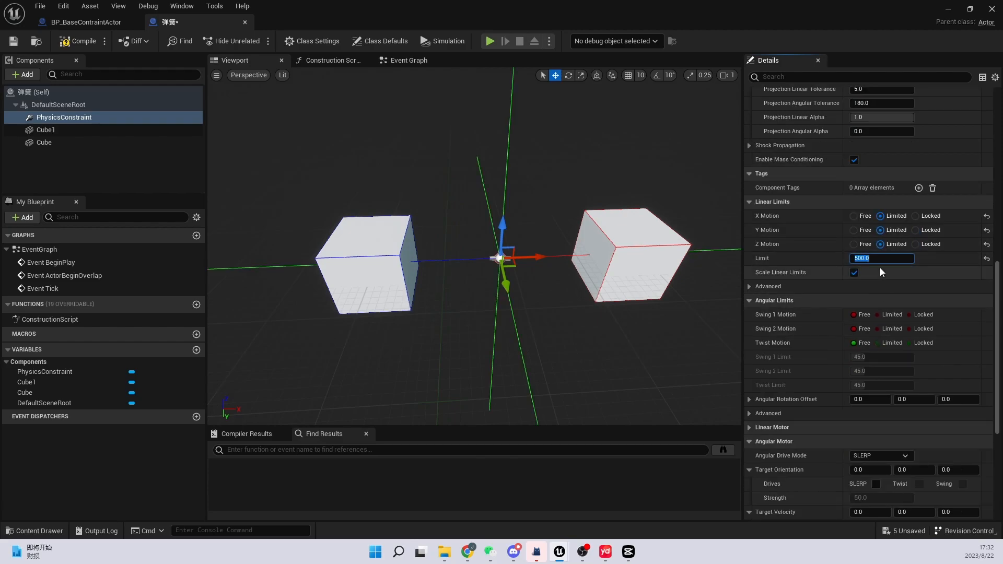
Set the Angular Drive Mode to Twist and Swing and enable the Twist and Swing drives for the target orientation
scroll(791, 270, down, 1)
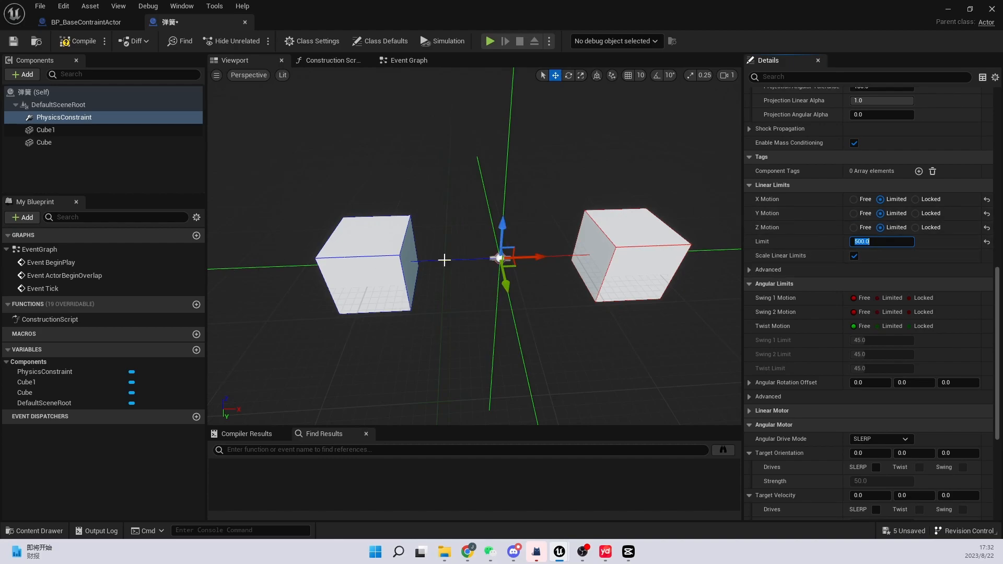
scroll(908, 288, down, 3)
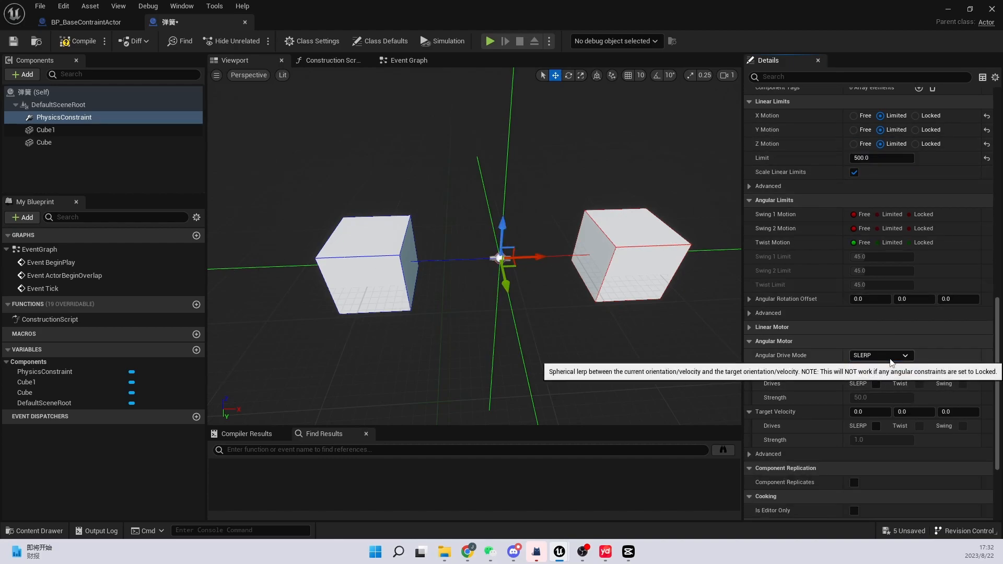
click(888, 356)
click(891, 376)
click(919, 383)
click(962, 383)
click(907, 369)
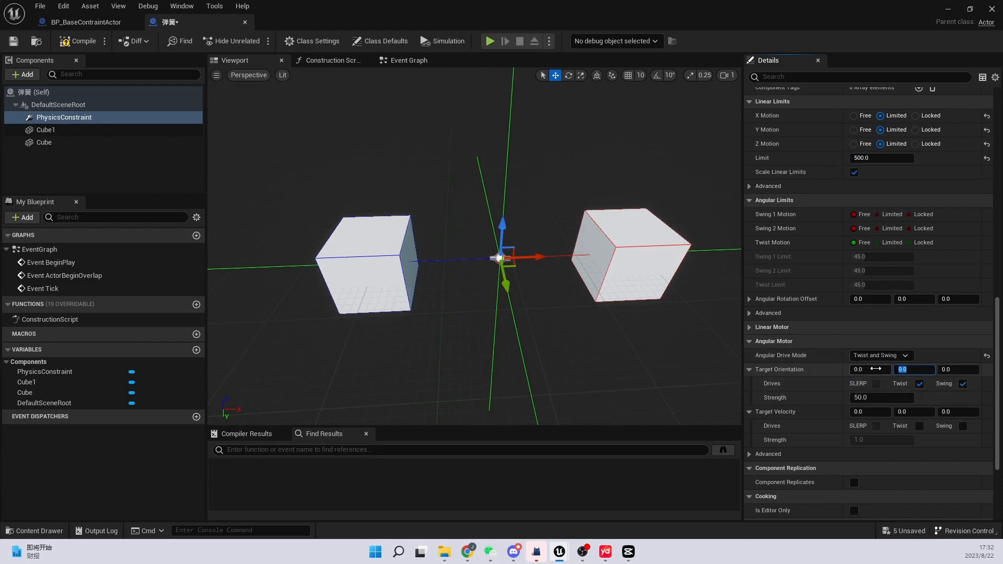
Keep the Angular Drive Mode on Twist and Swing and set the target orientation strength to 500
click(888, 355)
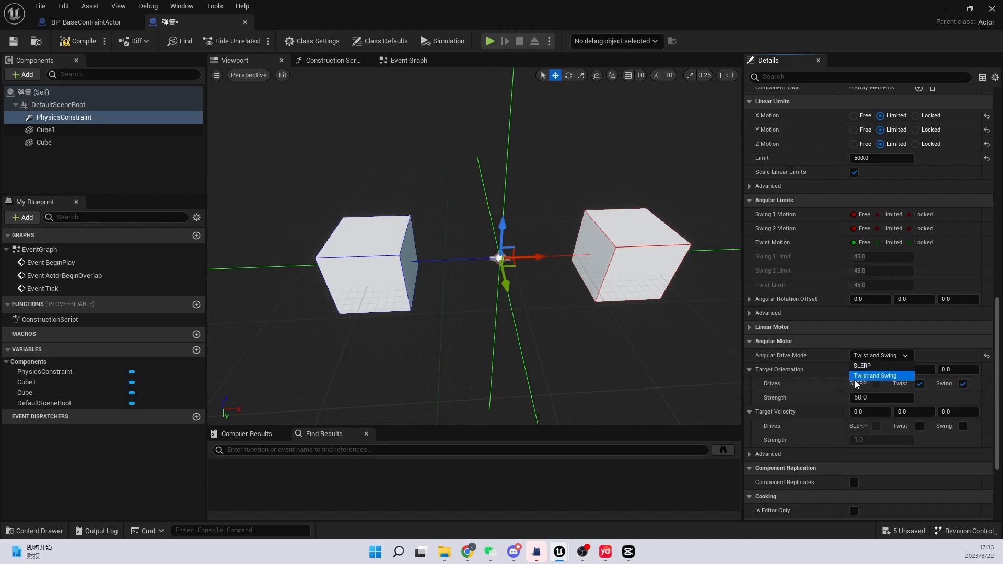
click(883, 376)
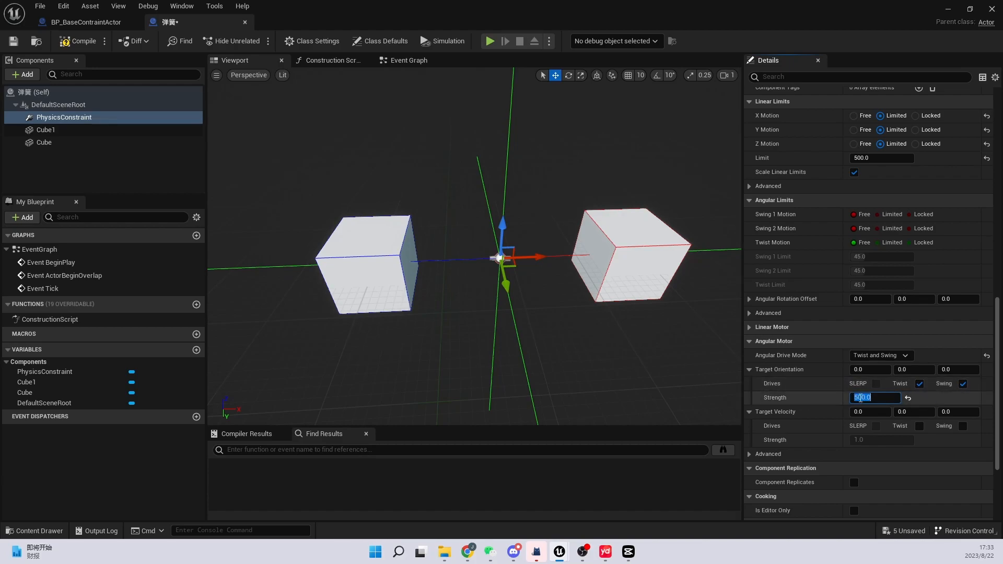
scroll(844, 366, down, 1)
scroll(845, 365, up, 6)
scroll(845, 365, down, 5)
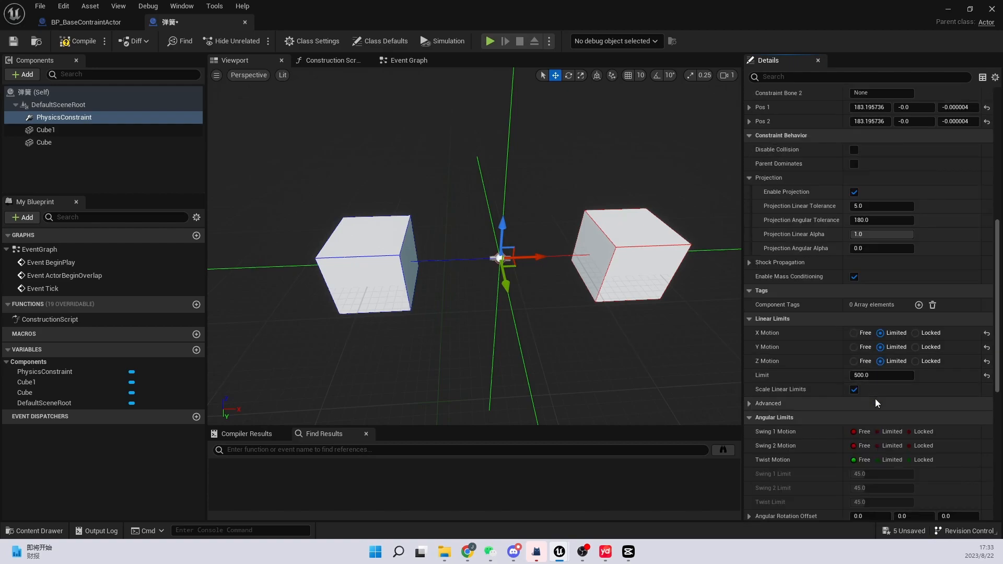
Enable the Linear Motor's position target on all three axes and set its strength to 500
click(756, 361)
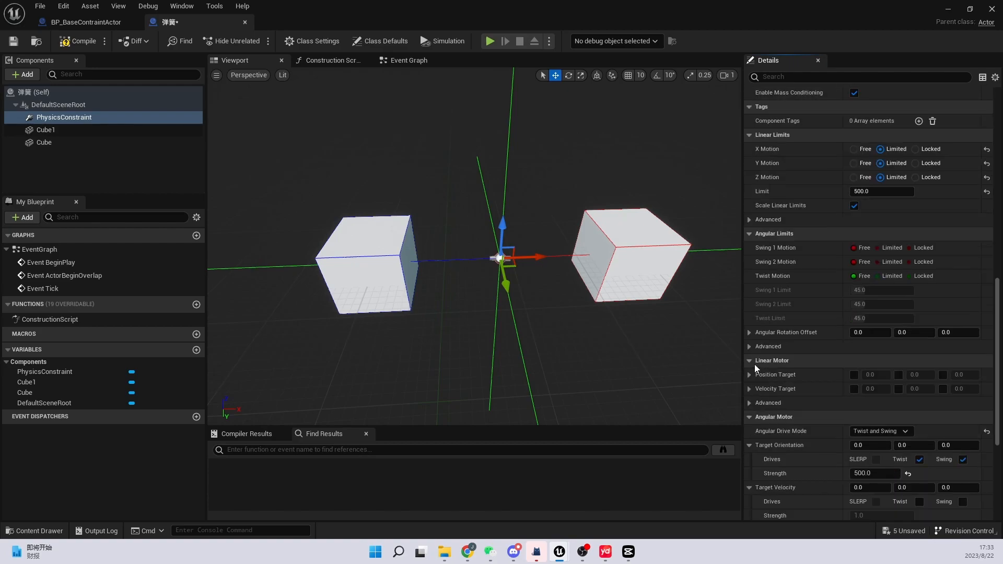
scroll(836, 389, down, 2)
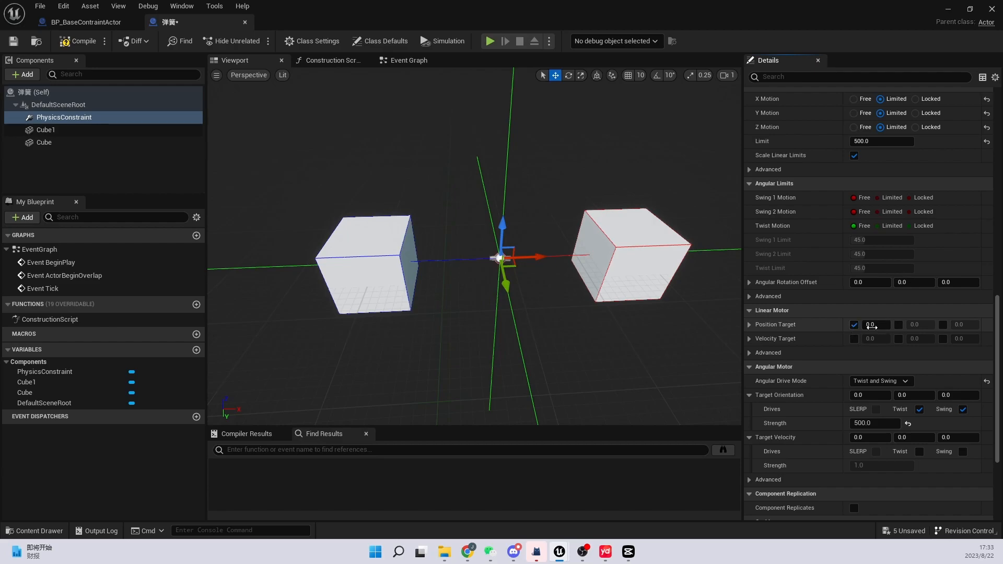
click(755, 327)
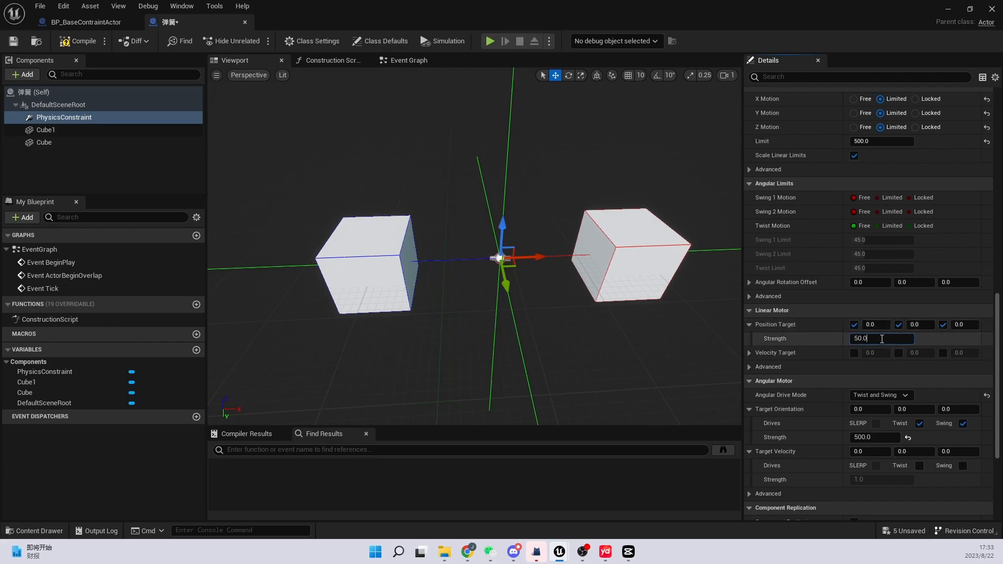
drag(559, 7, 591, 96)
double_click(590, 96)
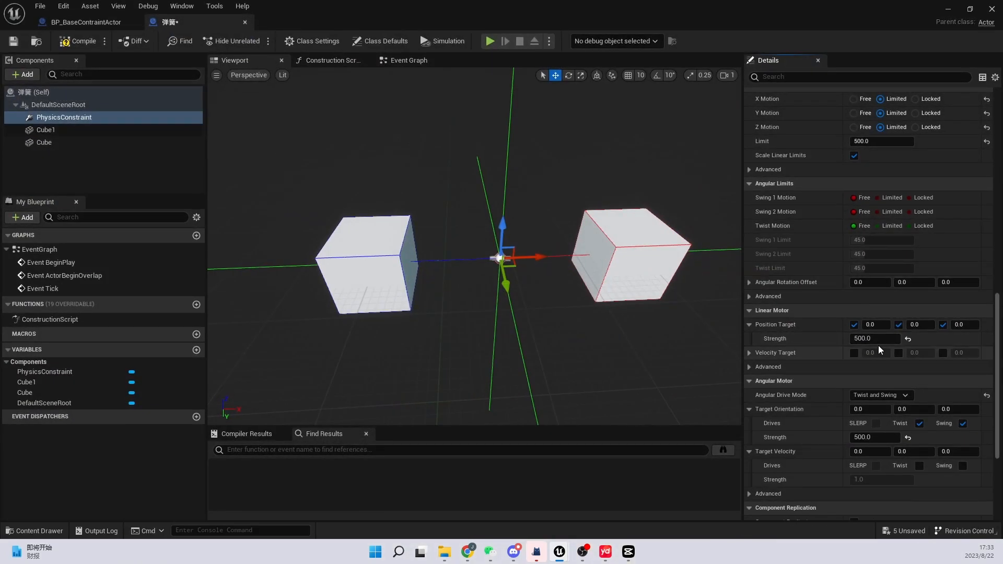
click(877, 437)
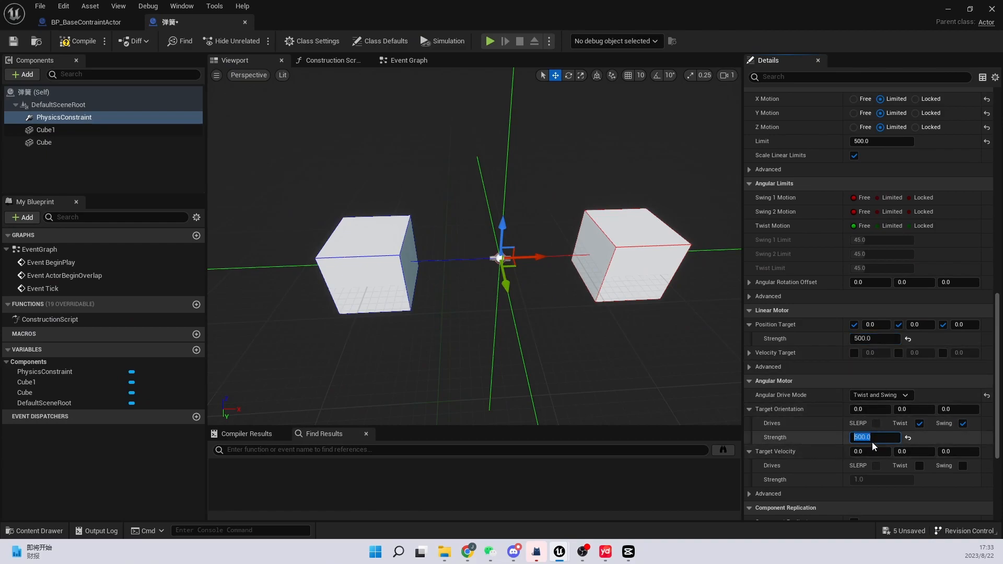
click(872, 341)
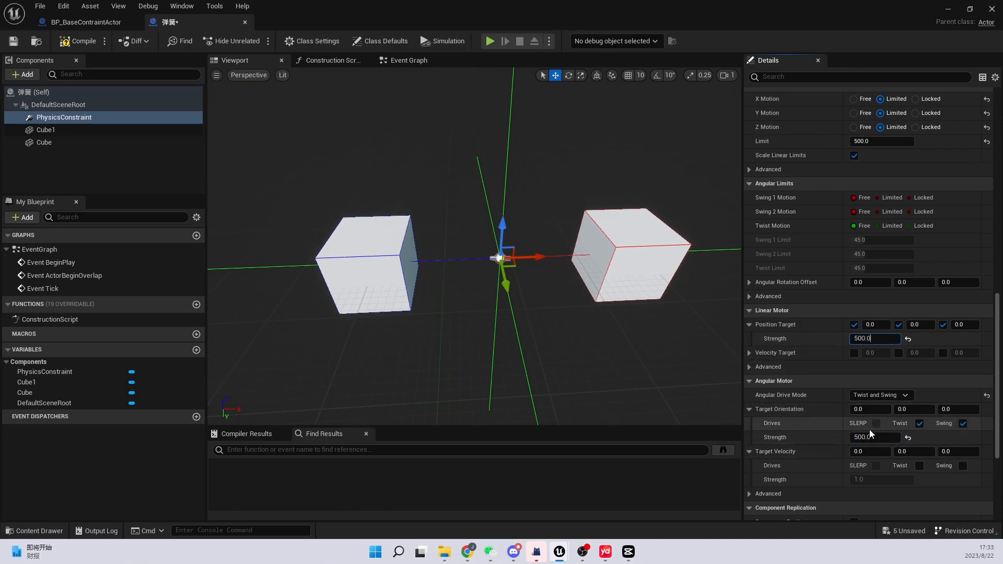
click(875, 436)
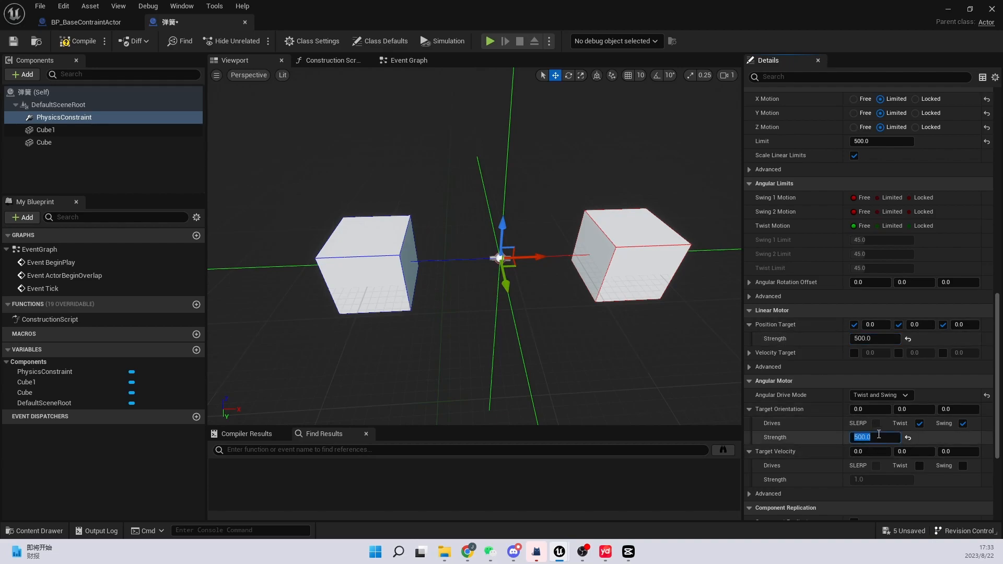
Return to the level editor and start playing from the floor near the two linked cubes
double_click(557, 5)
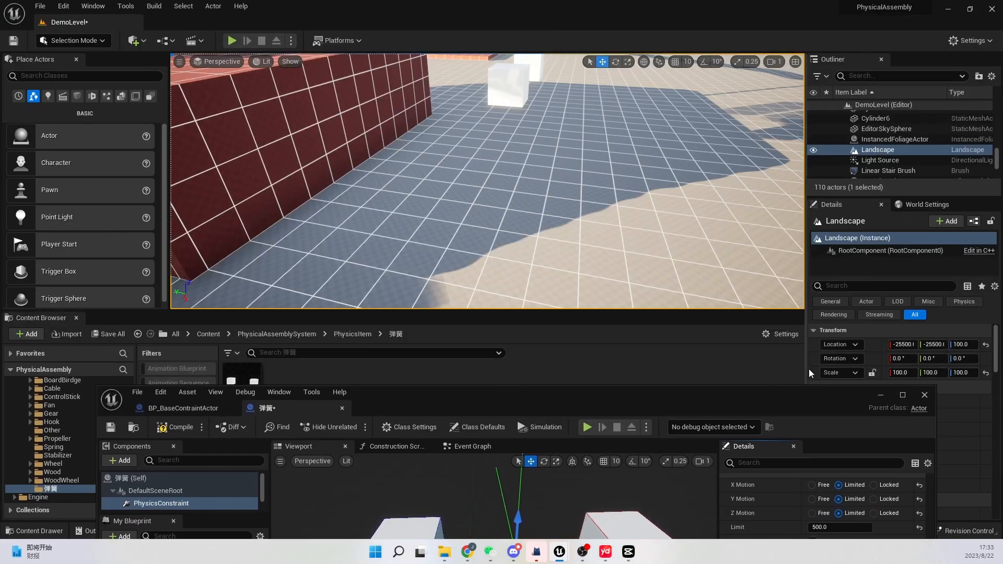
click(879, 398)
mouse_move(604, 225)
right_down()
mouse_move(584, 237)
mouse_move(604, 224)
right_up()
right_click(603, 225)
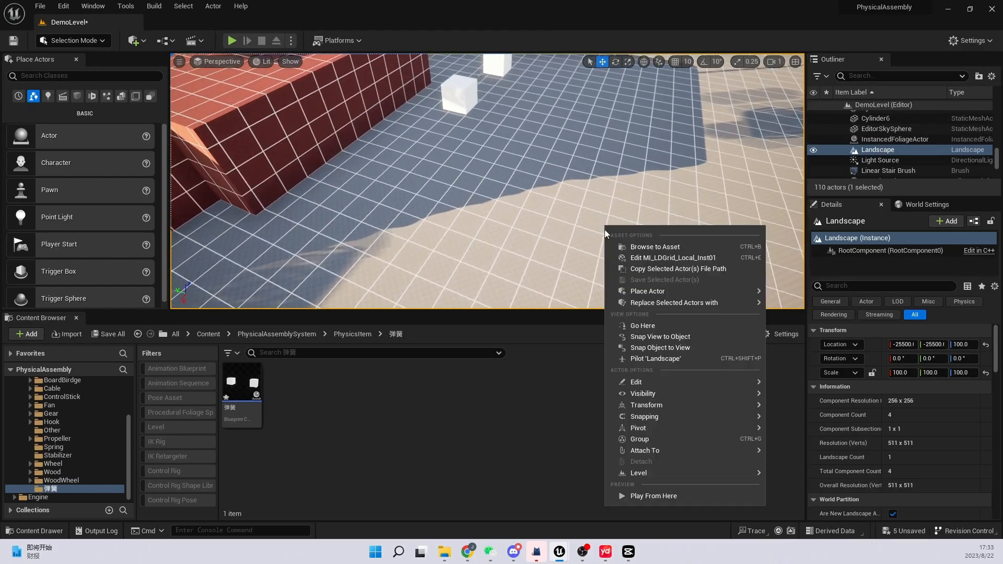
click(653, 496)
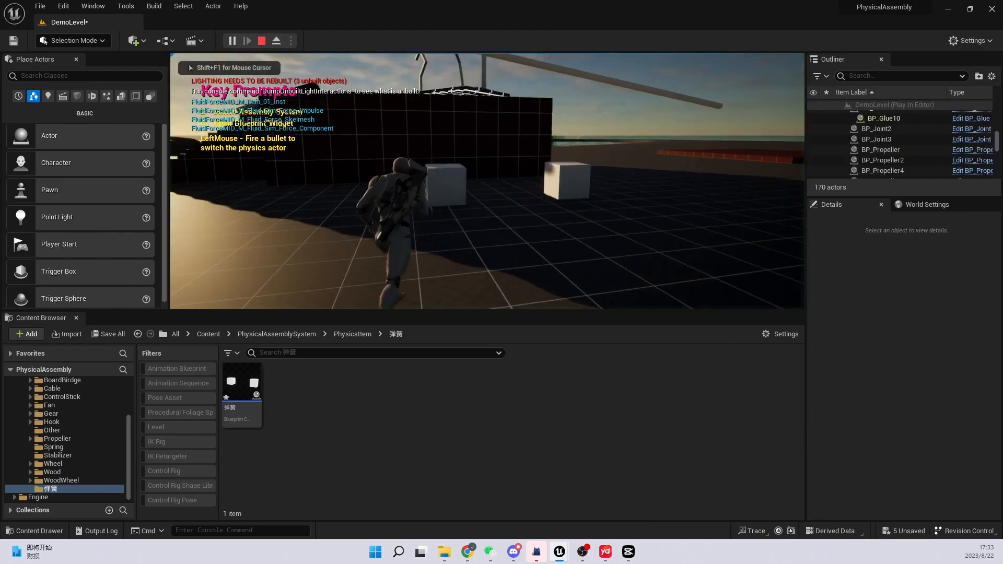
Grab and release the linked cubes with the character's gun to test the constraint, and stop the play session
click(487, 181)
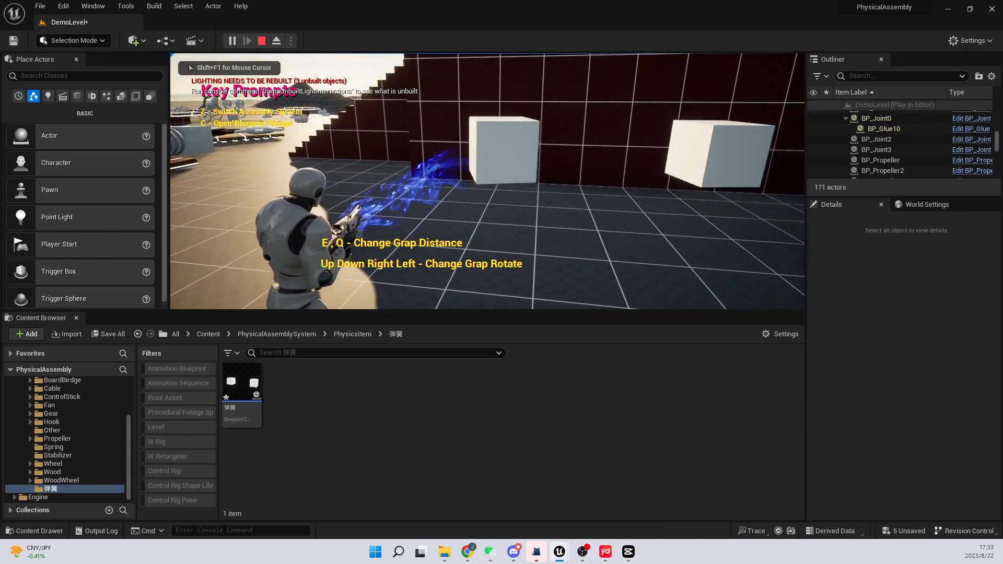
click(487, 180)
key(w)
click(486, 181)
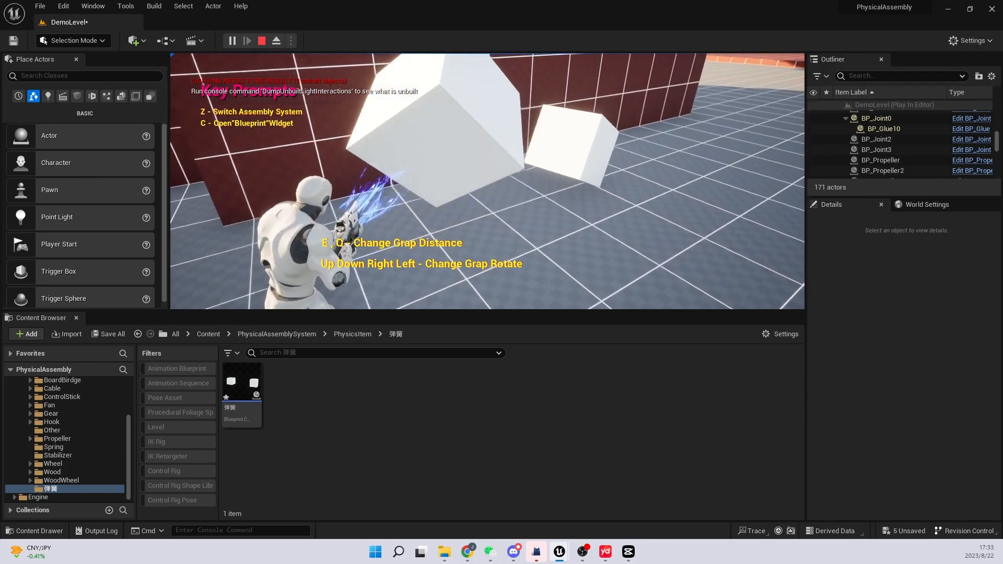
key(z)
key(z)
click(487, 180)
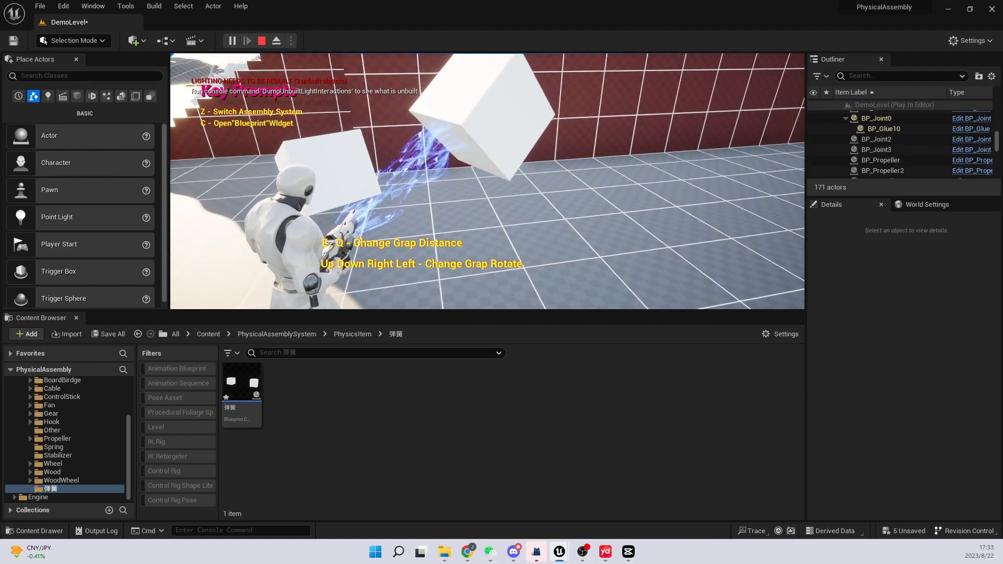
key(z)
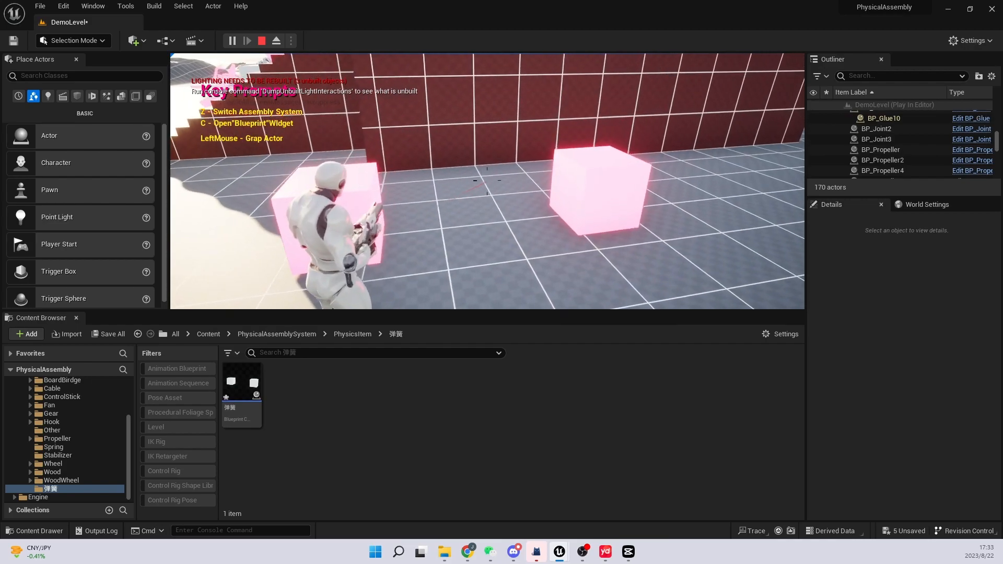
key(Escape)
Import SM_Spring.fbx from the desktop into the 弹簧 folder with the default FBX options and dismiss the message log
right_drag(487, 181, 340, 209)
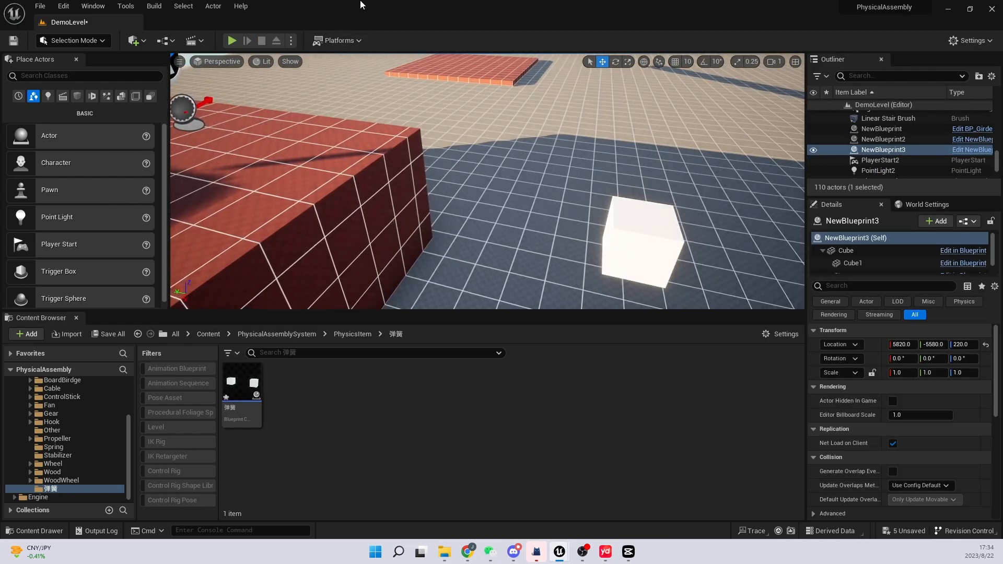
double_click(360, 5)
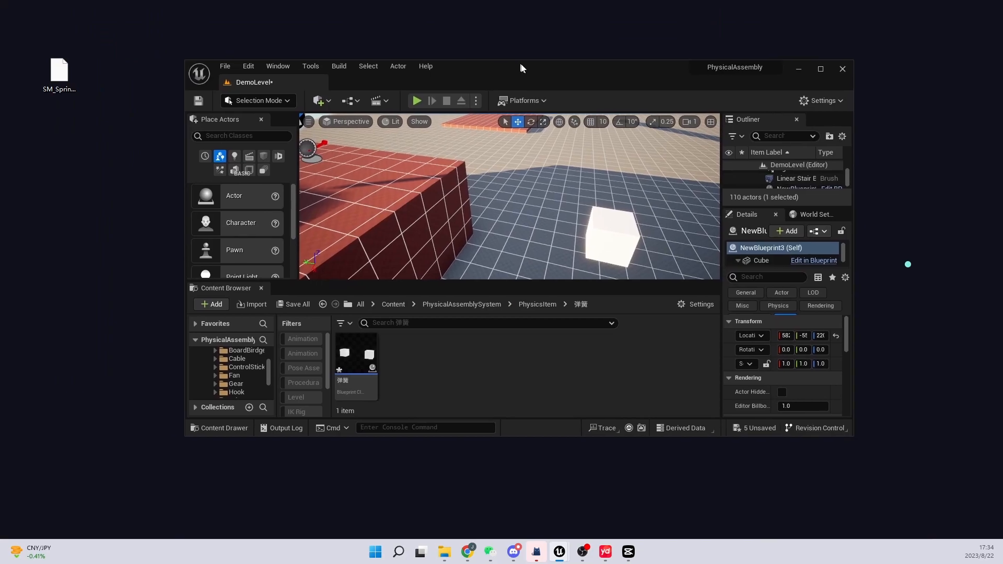
drag(138, 136, 32, 51)
mouse_move(33, 50)
mouse_down()
mouse_move(111, 143)
mouse_move(51, 51)
mouse_move(31, 41)
mouse_up()
click(109, 155)
drag(25, 38, 123, 146)
click(121, 146)
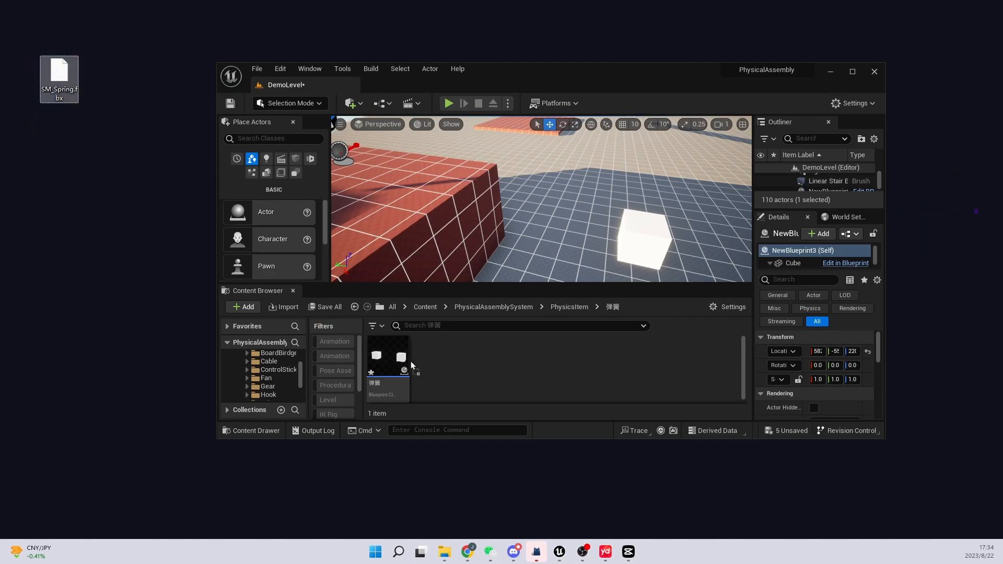
drag(404, 359, 404, 360)
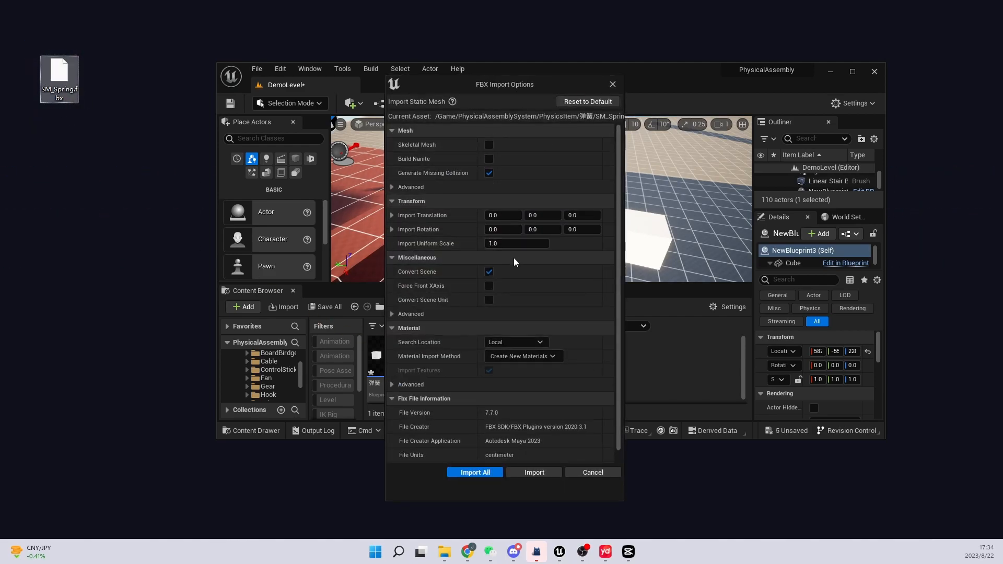
click(485, 471)
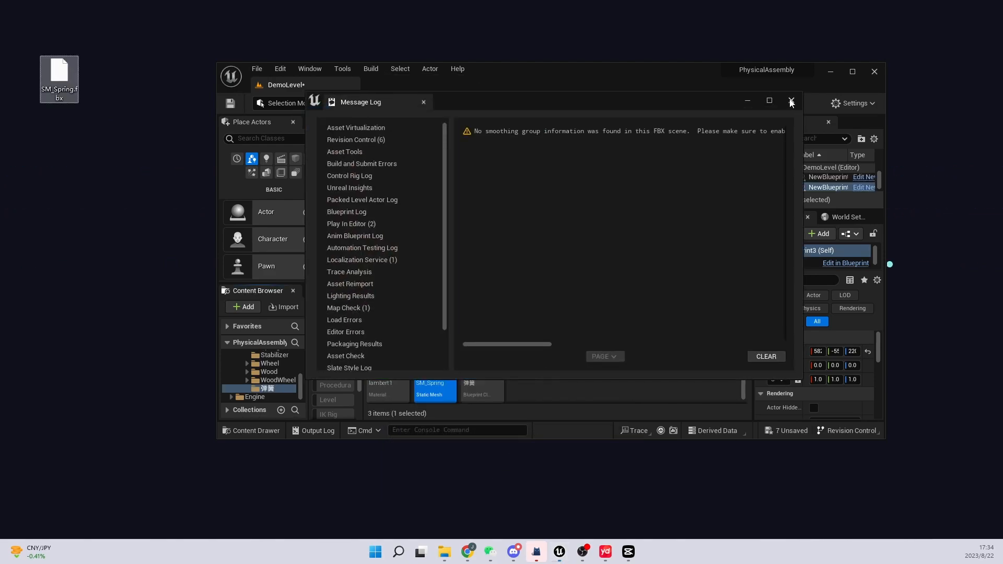
click(792, 104)
double_click(681, 71)
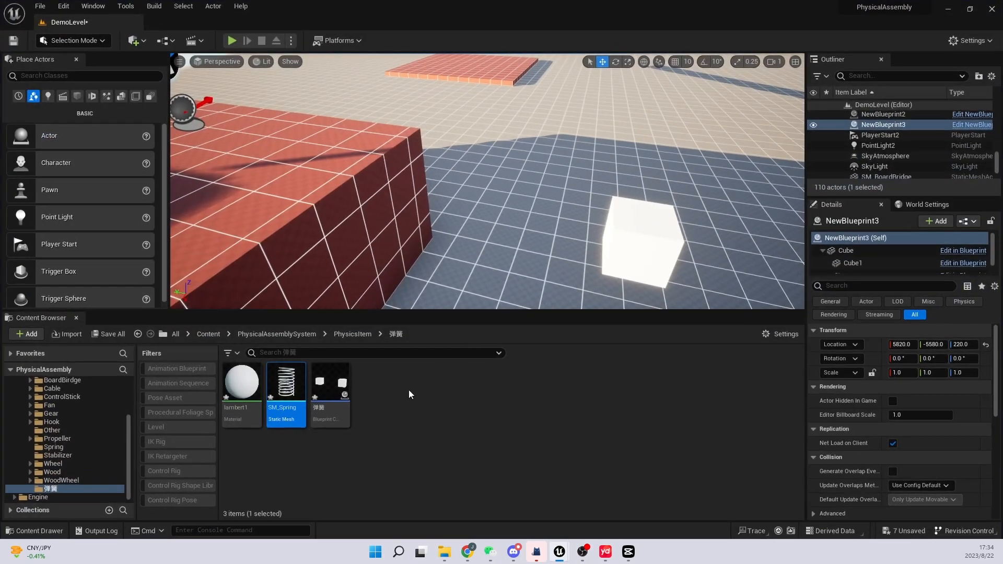
Open the SM_Spring static mesh to inspect it, and bring the level and its content folder back into view
double_click(286, 374)
drag(522, 396, 521, 127)
double_click(521, 127)
drag(754, 22, 788, 247)
click(816, 246)
double_click(322, 418)
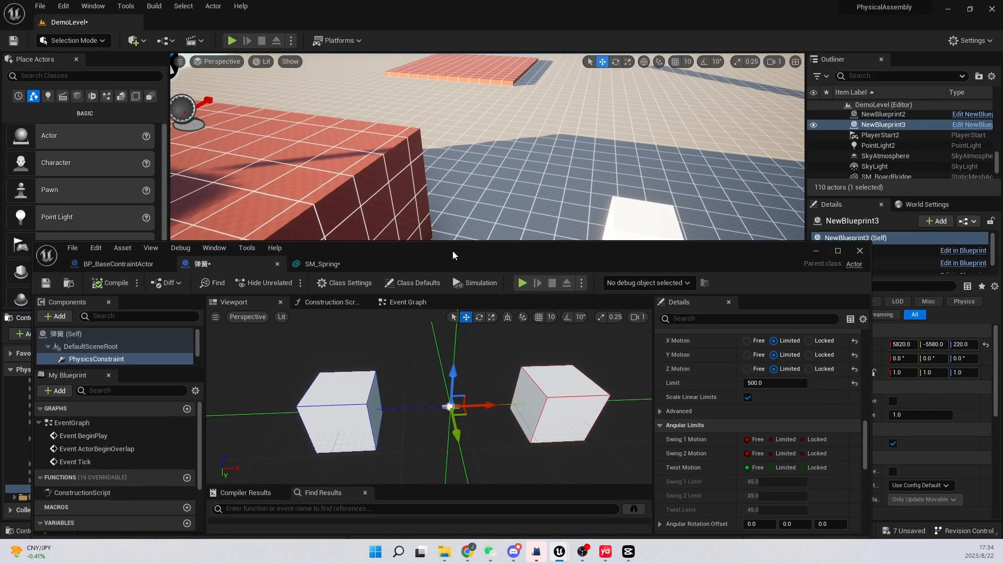
drag(451, 250, 497, 468)
click(286, 392)
Play from beside the existing finished spring in the level, pull its cube around to examine the stretching, and stop playing
right_drag(486, 180, 426, 201)
key(w)
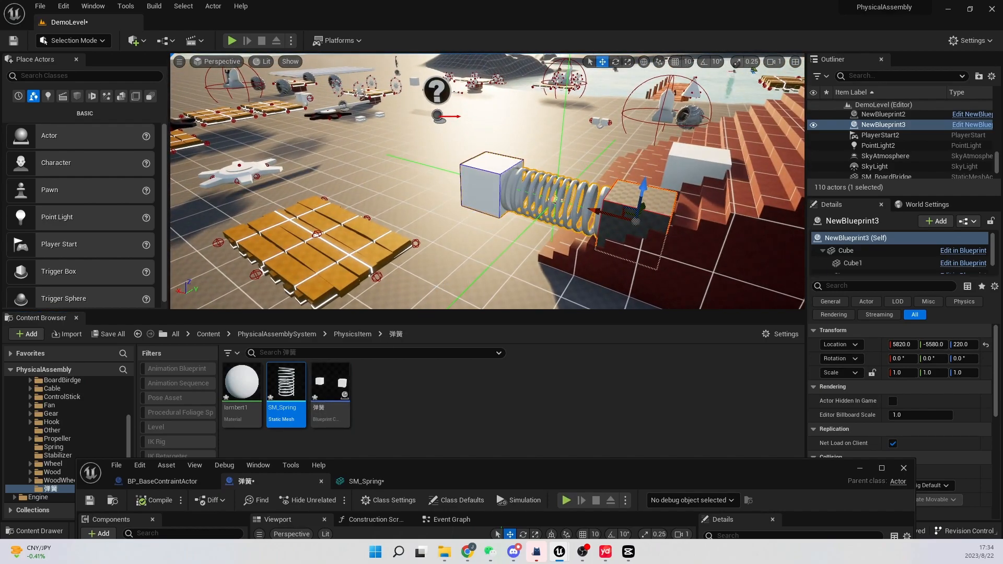
right_click(444, 283)
click(526, 271)
key(e)
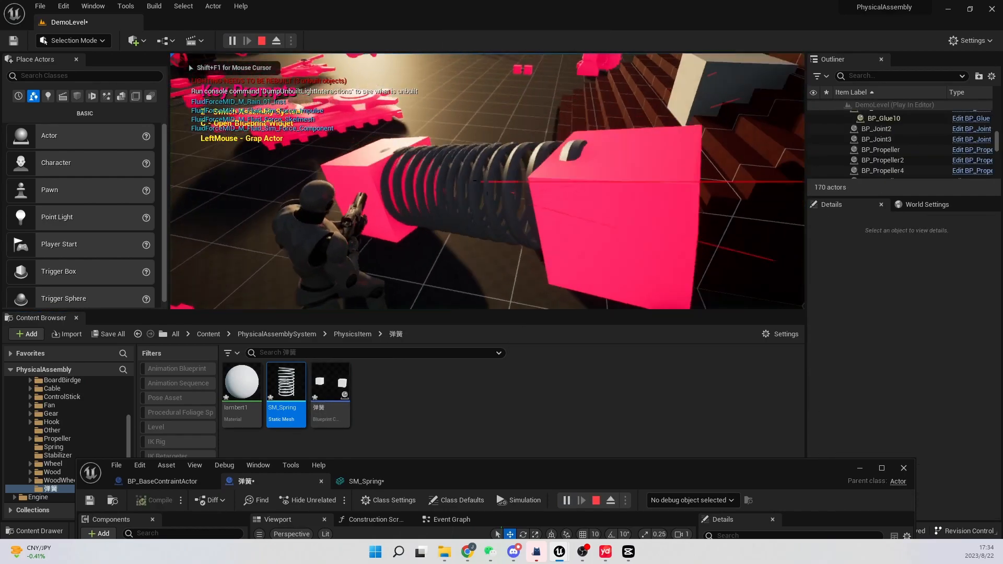
click(486, 180)
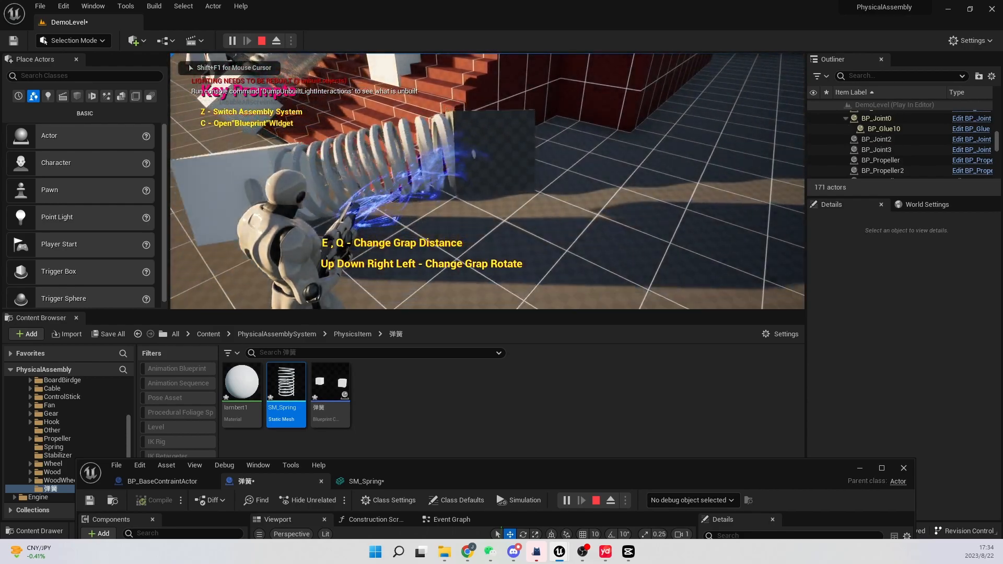
key(w)
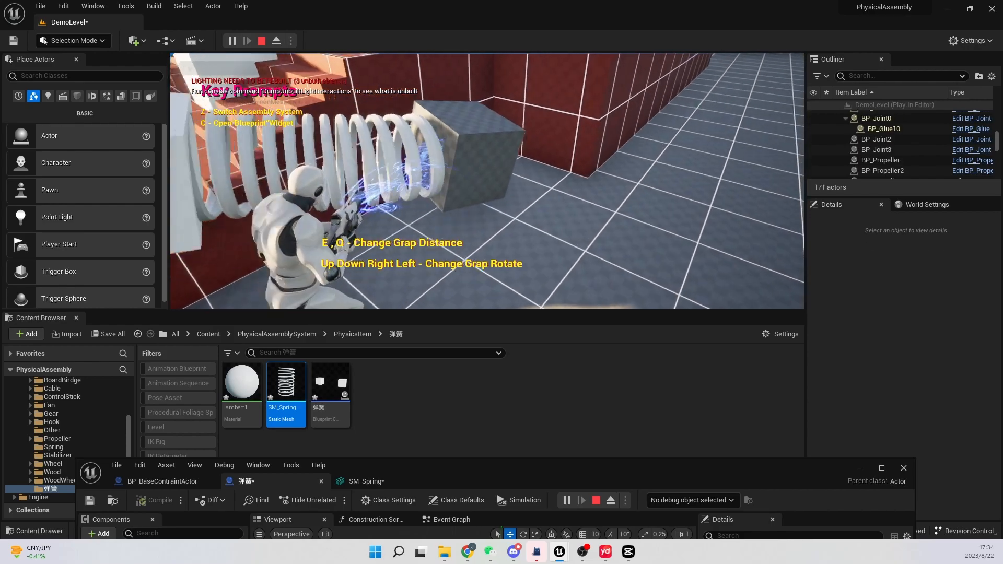
click(487, 180)
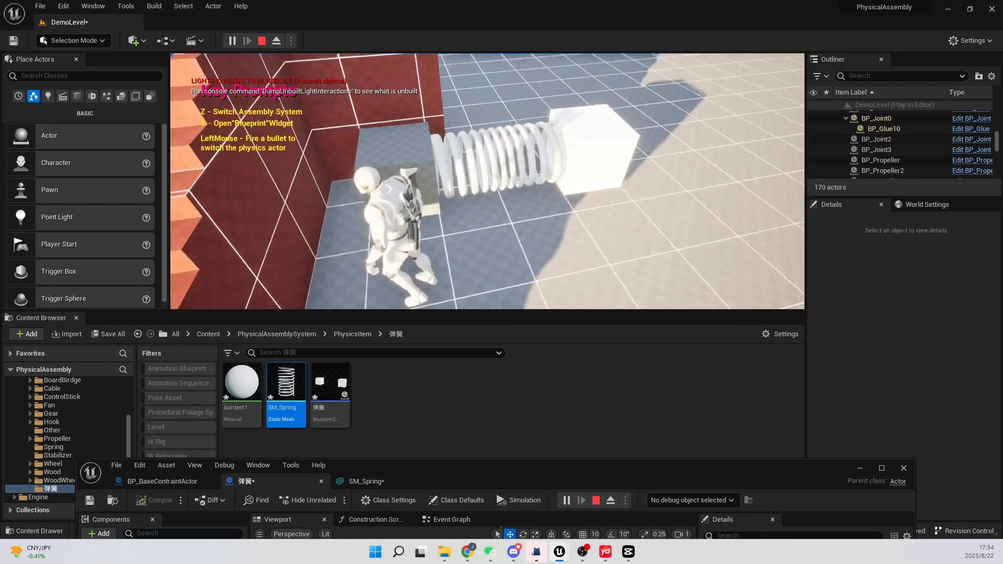
key(Escape)
Add a Spline Mesh component to the 弹簧 blueprint
click(26, 74)
text(spline)
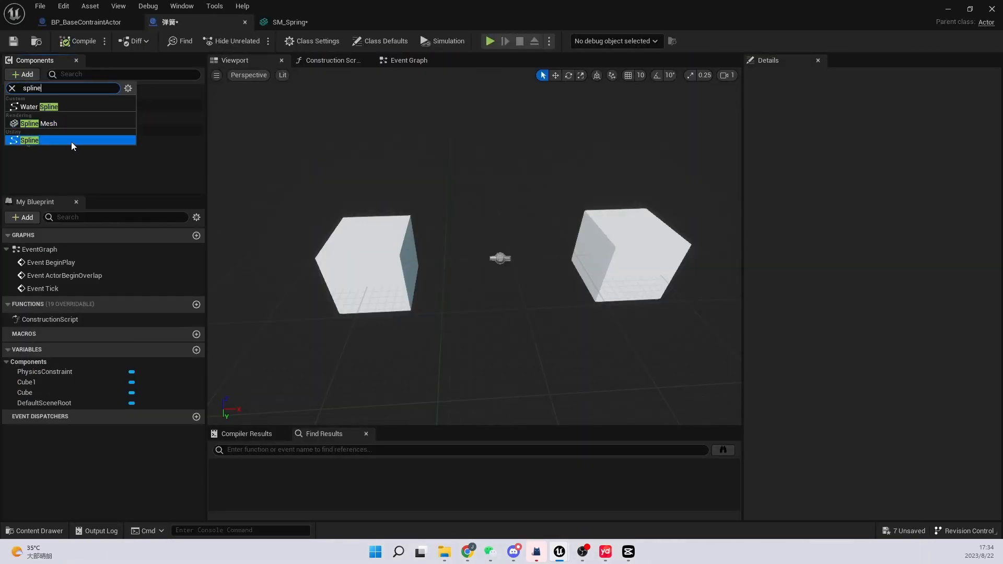
click(69, 124)
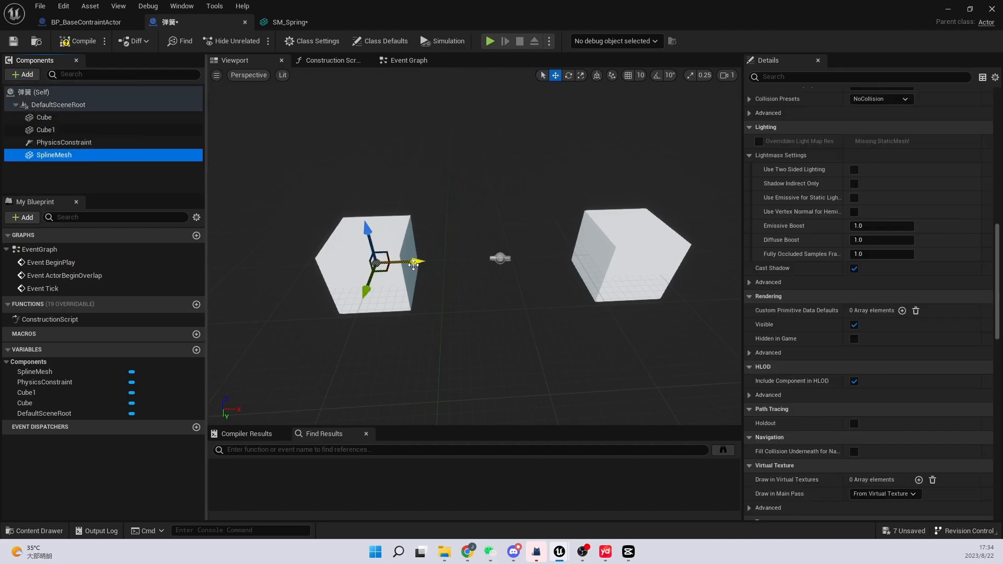
Assign SM_Spring as the static mesh of the SplineMesh component
drag(778, 4, 428, 424)
drag(474, 482, 494, 2)
scroll(858, 220, up, 5)
scroll(858, 219, up, 6)
click(867, 172)
click(886, 242)
mouse_move(559, 280)
right_down()
mouse_move(543, 293)
mouse_move(522, 282)
mouse_move(557, 279)
right_up()
Set the spline mesh's Forward Axis to Z
scroll(835, 334, down, 5)
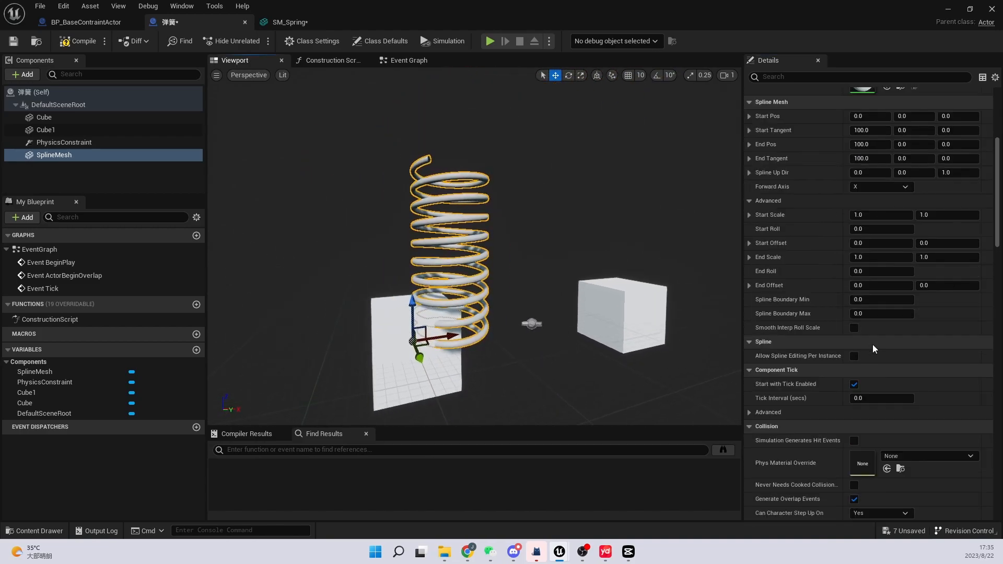
scroll(871, 324, up, 2)
click(881, 254)
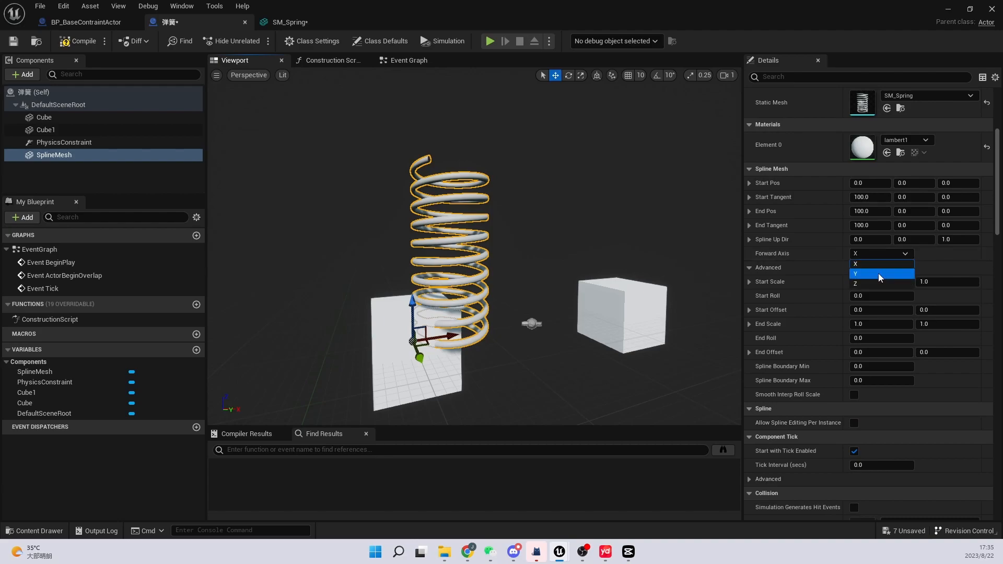
click(872, 282)
Increase the spline mesh's End Pos X until the spring reaches Cube1, and select Cube1
scroll(708, 322, up, 3)
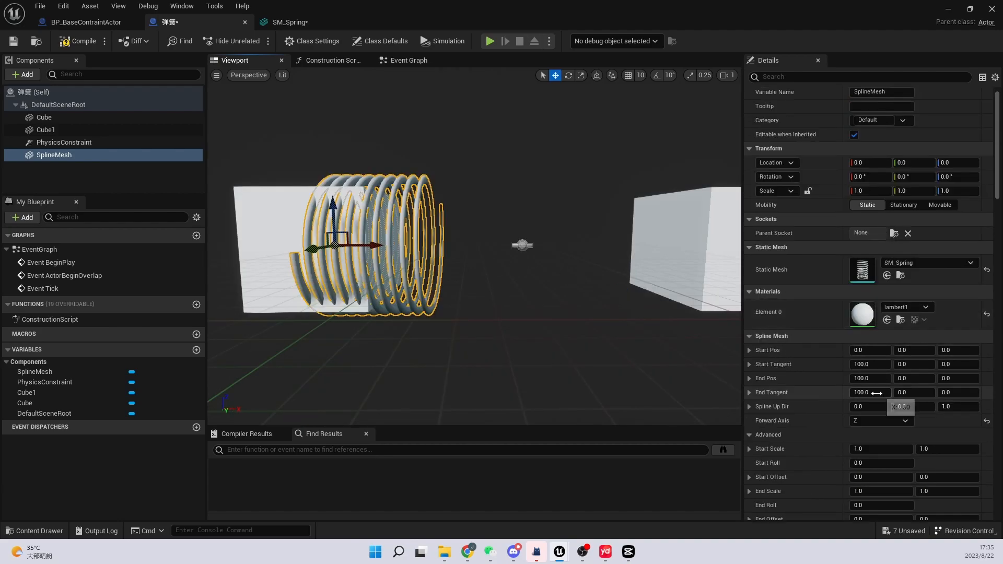
drag(876, 390, 934, 378)
scroll(605, 242, down, 3)
click(605, 242)
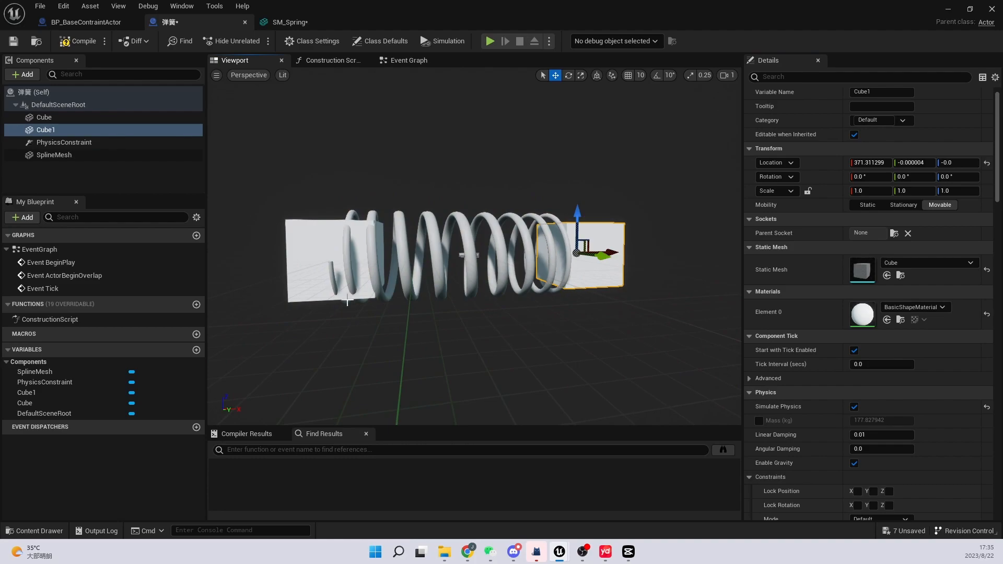
Place a SplineMesh component reference in the Construction Script graph
click(330, 262)
alt+drag(336, 185, 370, 145)
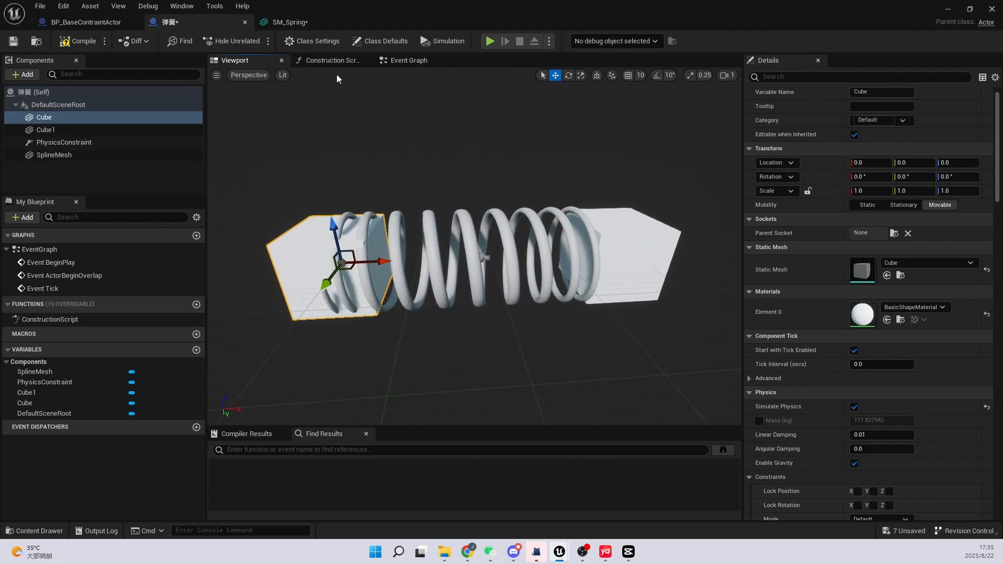
click(329, 60)
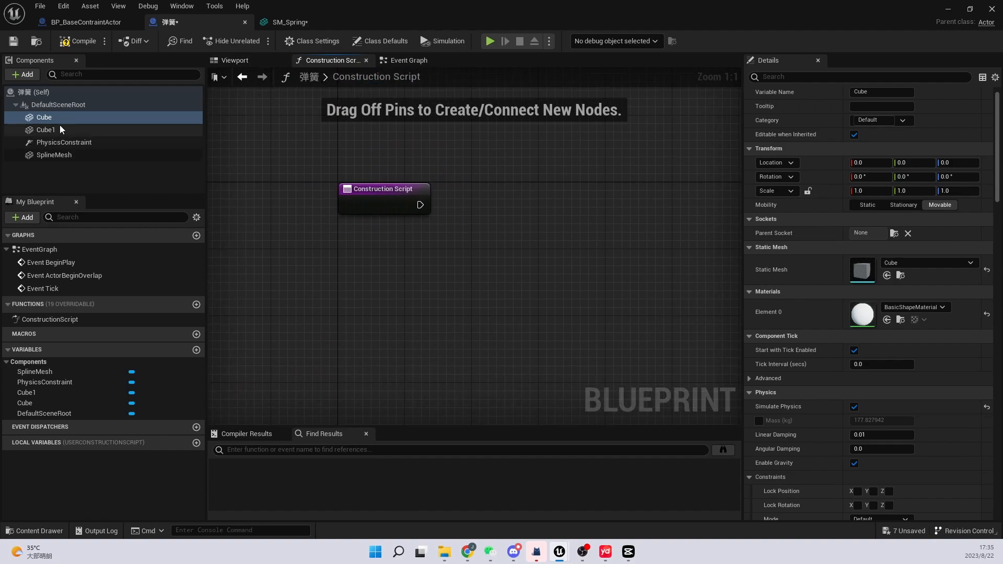
drag(73, 153, 350, 261)
Add a Set Start Position node from the Spline Mesh reference and place it beside the Construction Script node
drag(589, 271, 590, 272)
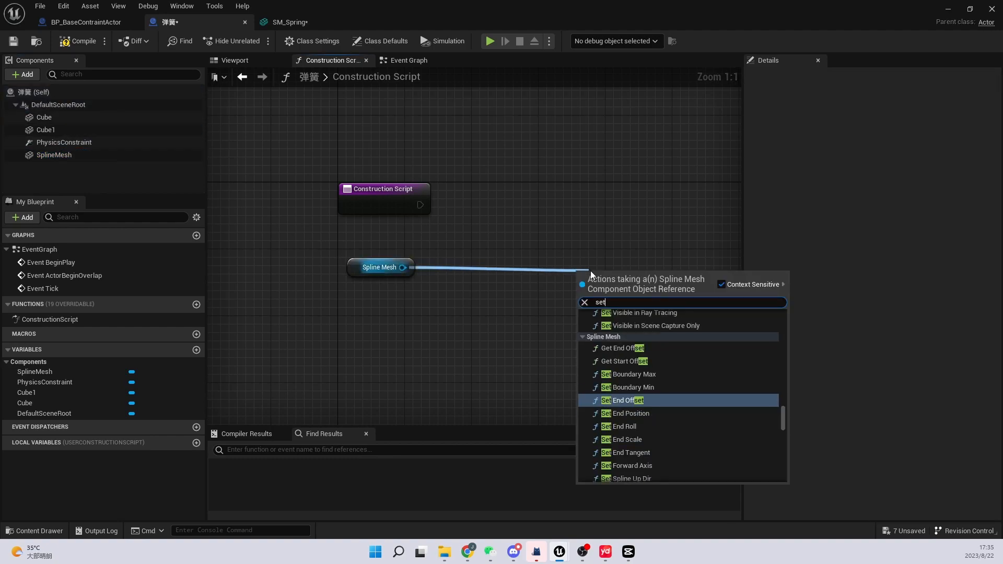
text(set start)
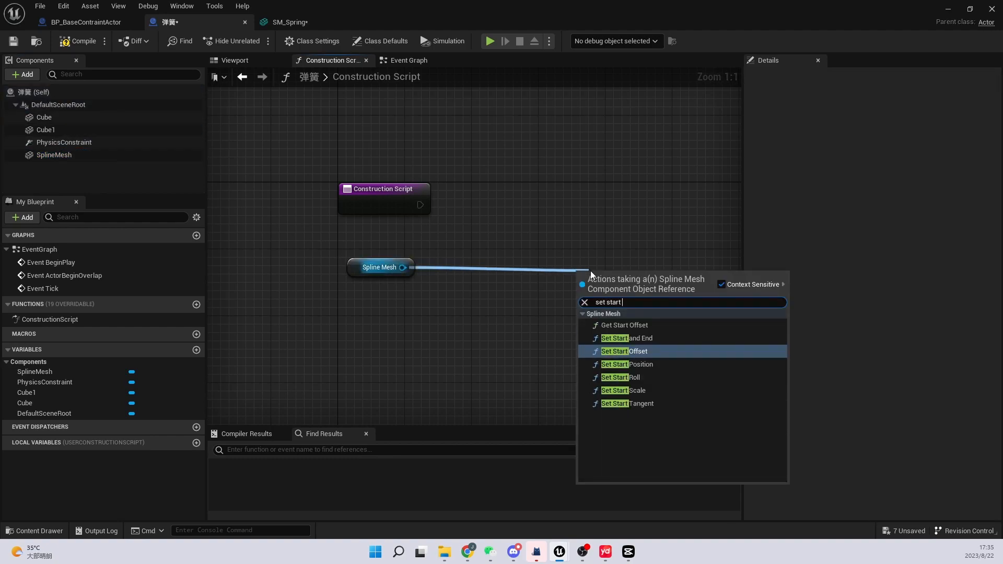
key(Down)
key(Return)
drag(590, 270, 537, 203)
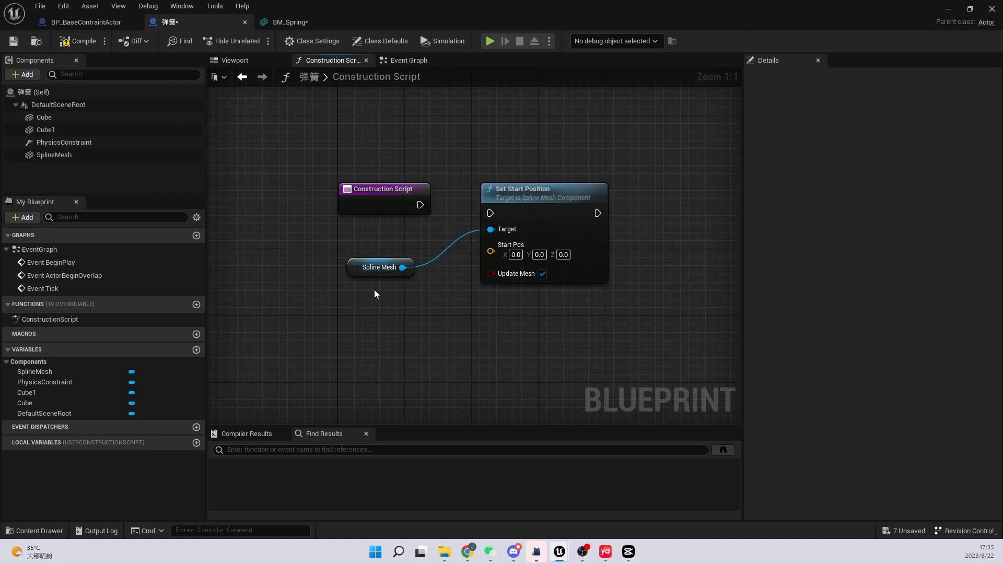
Add a Set End Position node from Spline Mesh and chain the execution from Construction Script through Set Start Position to it
drag(468, 350, 465, 346)
text(set e)
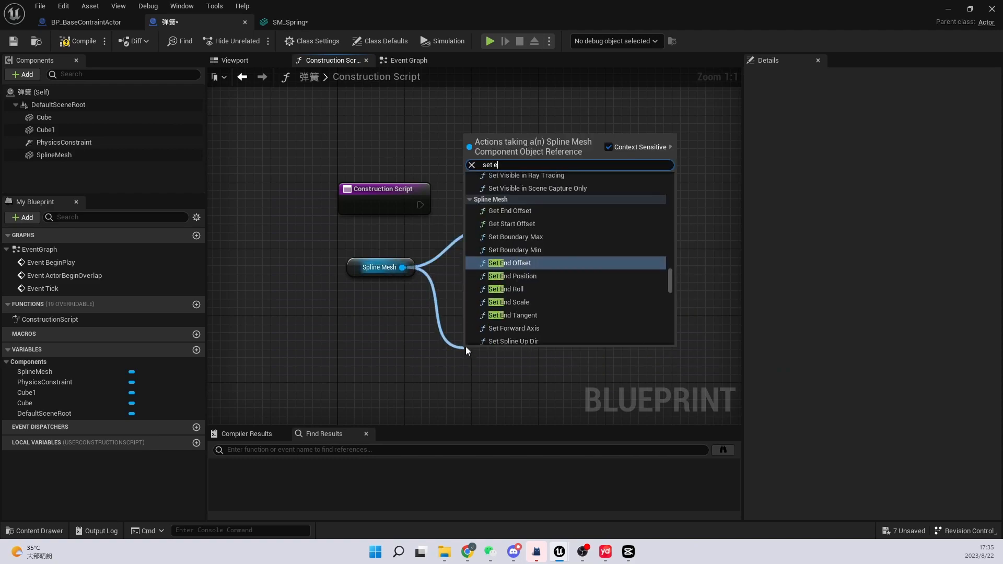
text(nd positon)
key(BackSpace)
key(BackSpace)
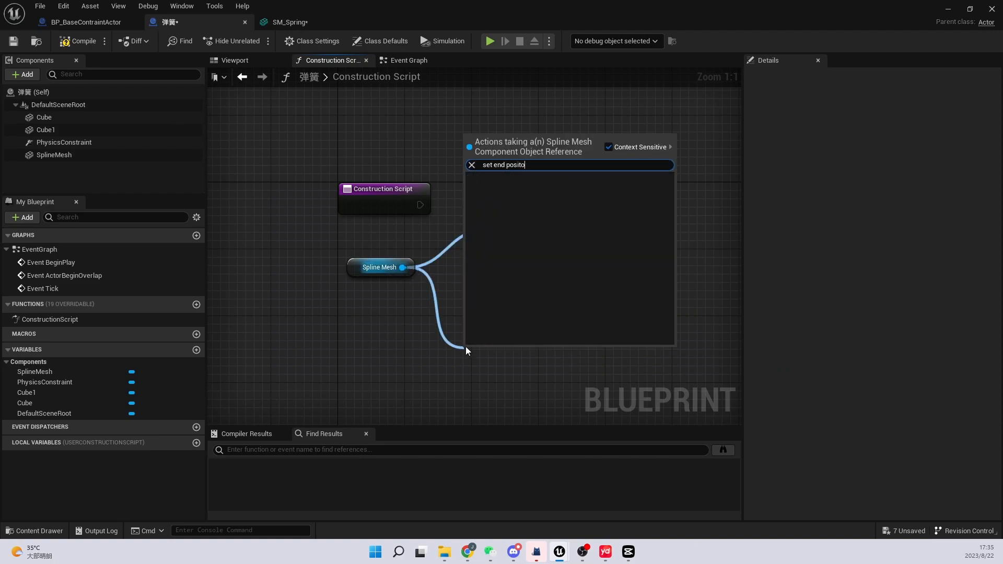
key(Return)
drag(462, 344, 592, 199)
drag(473, 204, 421, 204)
click(376, 267)
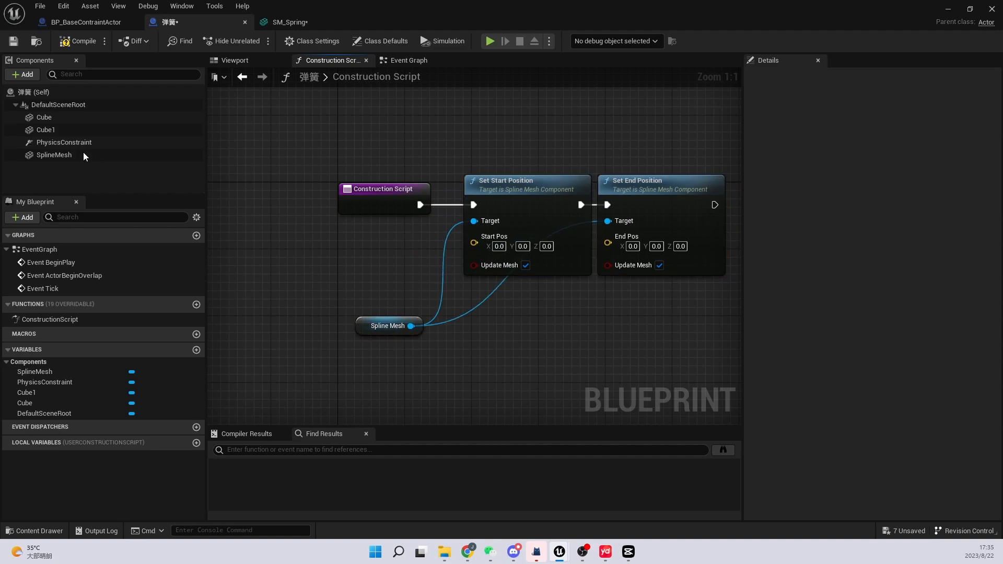
Look over the cubes and the physics constraint in the viewport
click(64, 142)
click(261, 61)
click(325, 286)
click(131, 155)
click(116, 143)
click(303, 271)
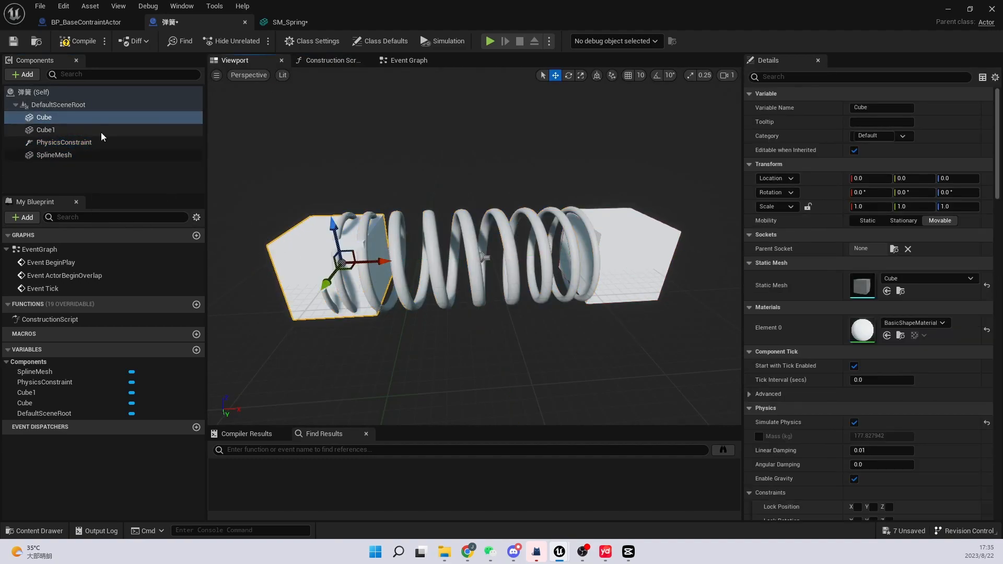
click(405, 61)
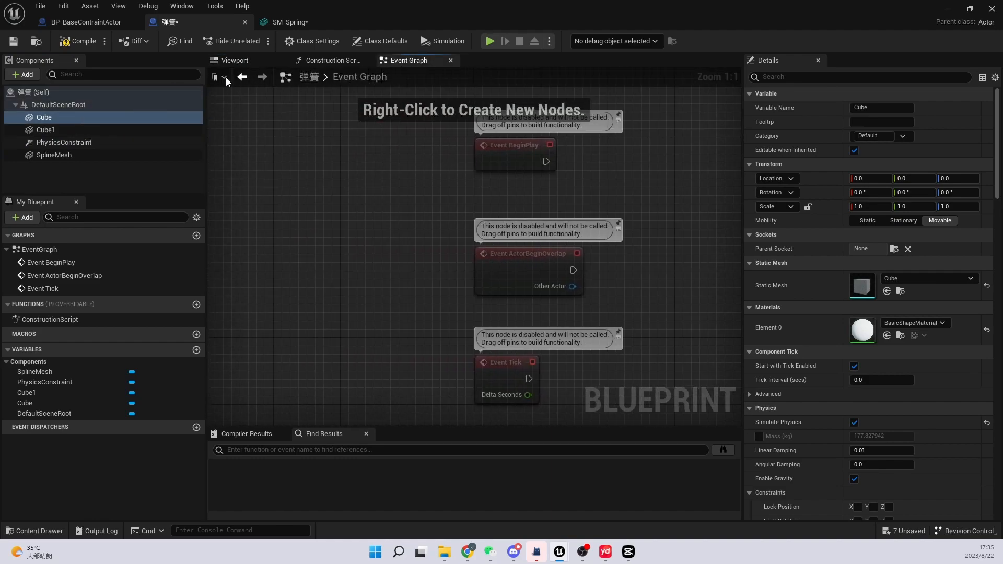
Place references to Cube and Cube1 below the Spline Mesh reference in the Construction Script
click(332, 60)
click(111, 118)
drag(354, 338, 361, 346)
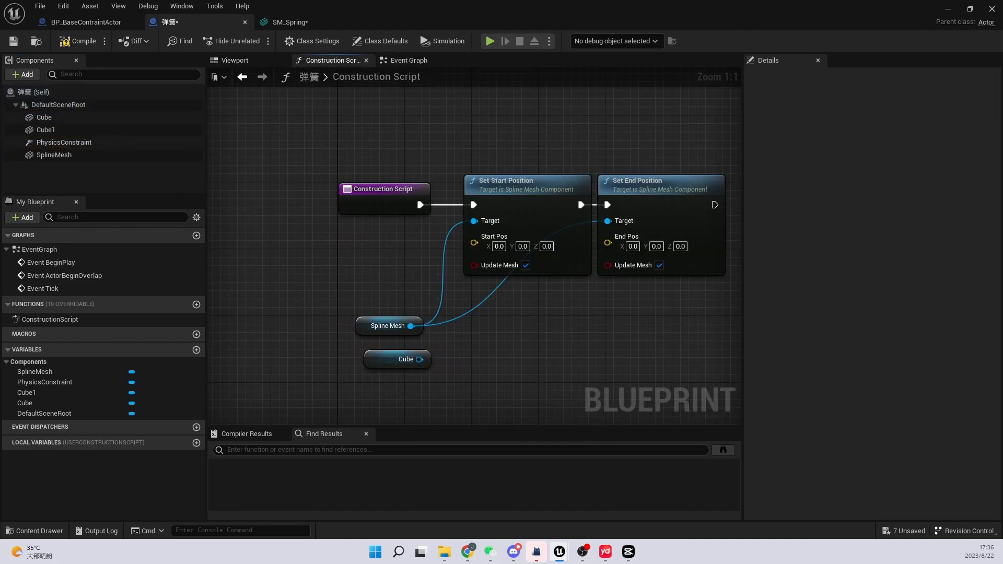
right_drag(459, 363, 338, 273)
drag(45, 130, 258, 307)
Add a Get World Location node from the Cube reference
drag(299, 269, 380, 266)
text(get wo9rld)
key(BackSpace)
key(BackSpace)
key(BackSpace)
key(BackSpace)
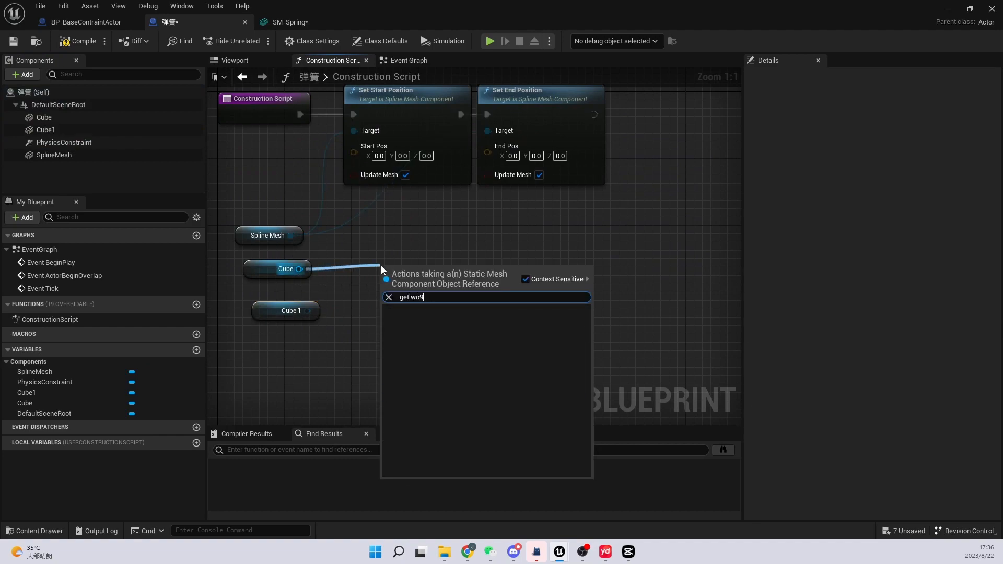
text(rld)
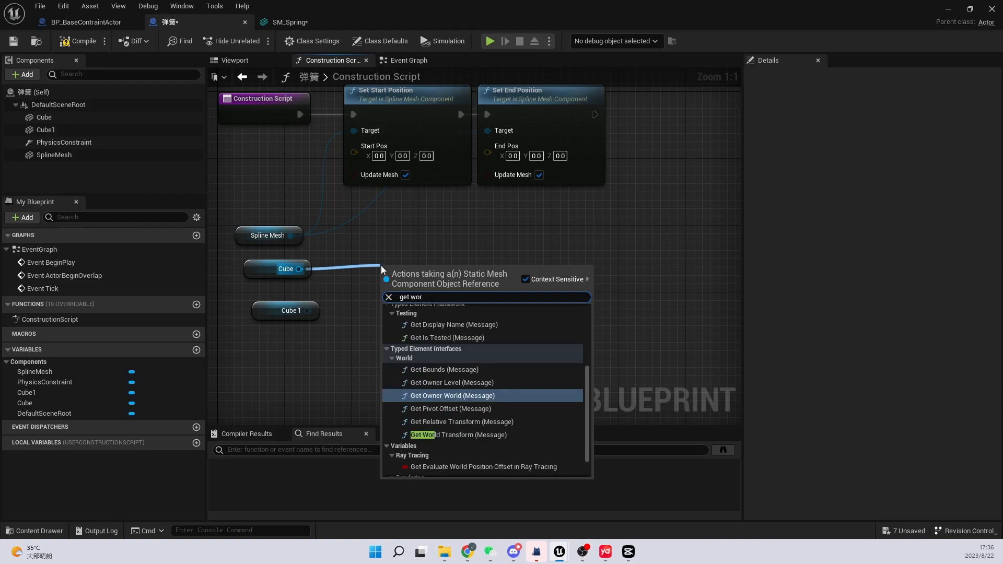
text( location)
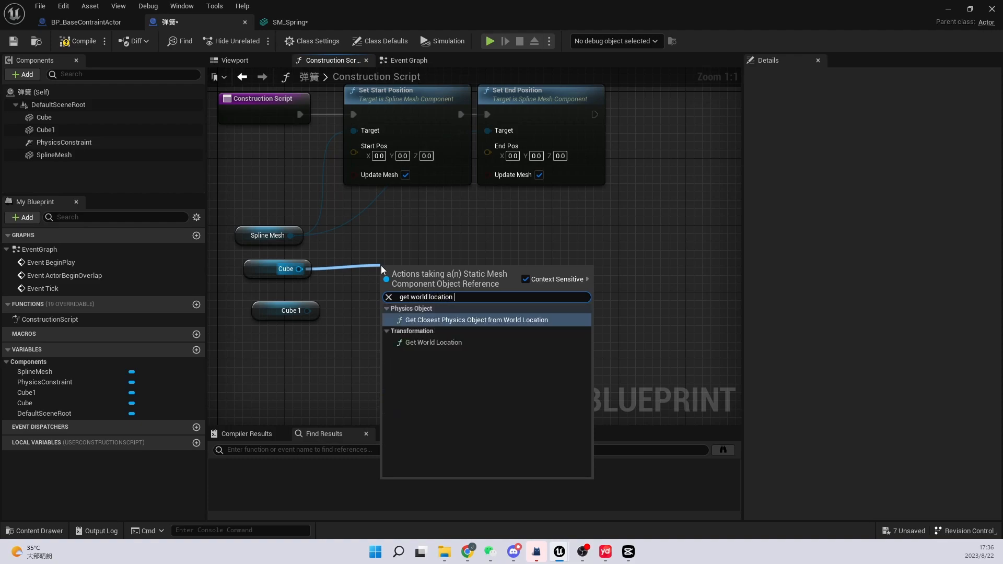
key(Return)
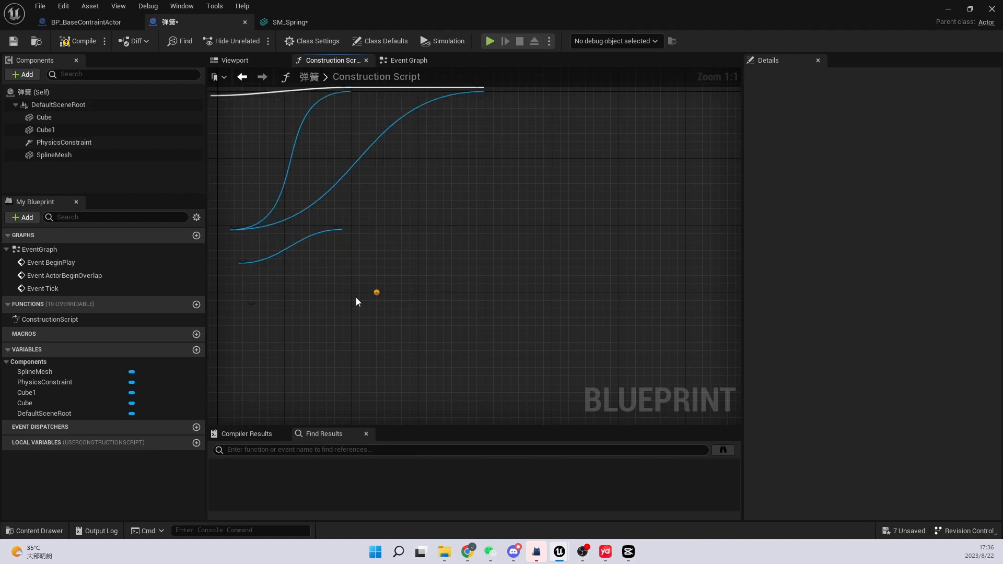
Duplicate Get World Location for Cube1 and connect Cube's location to Start Pos and Cube1's location to End Pos
key(ctrl+v)
drag(387, 328, 387, 324)
click(393, 269)
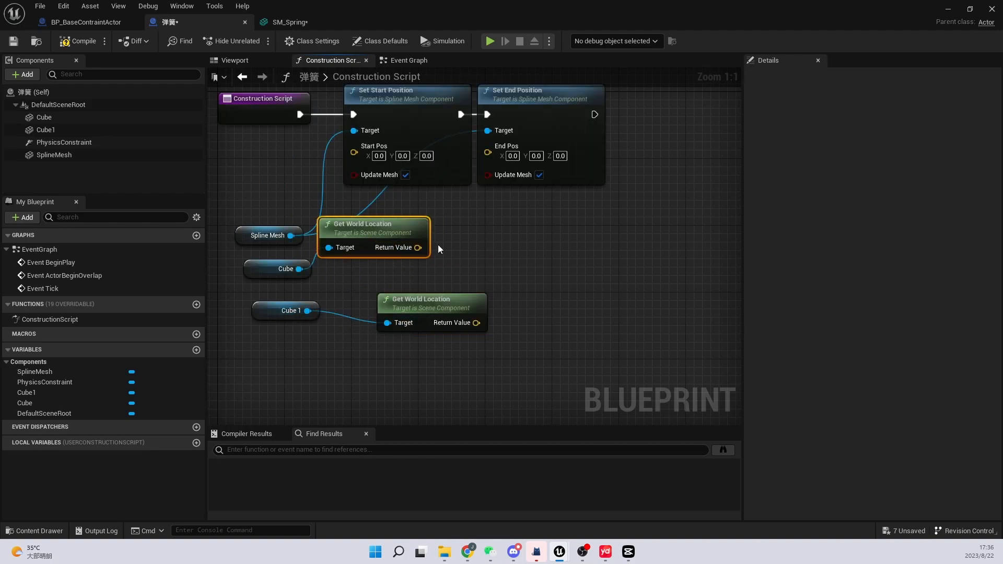
drag(411, 201, 354, 152)
drag(489, 153, 438, 276)
Compile the blueprint and select the spring mesh in the viewport
click(234, 60)
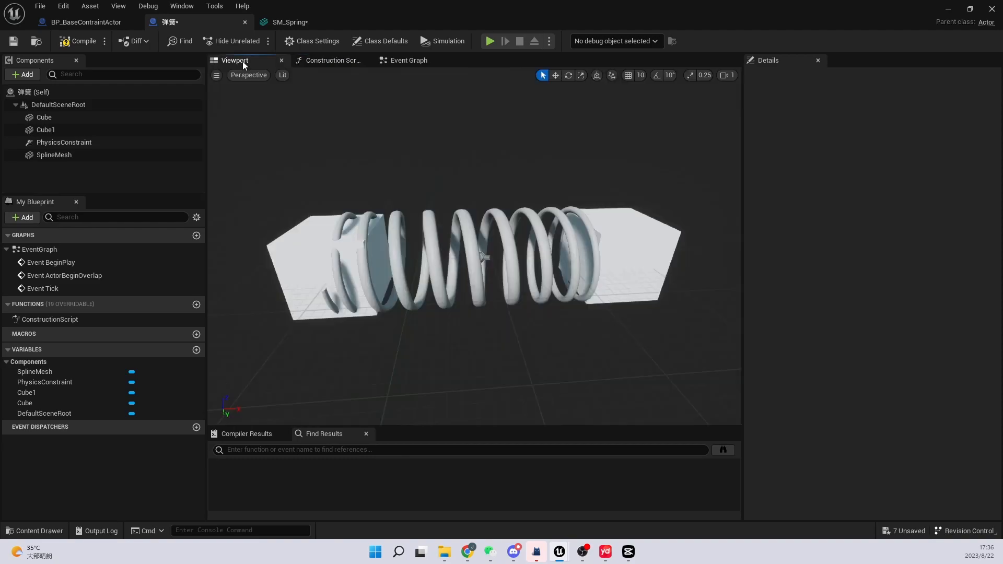
click(77, 41)
click(606, 293)
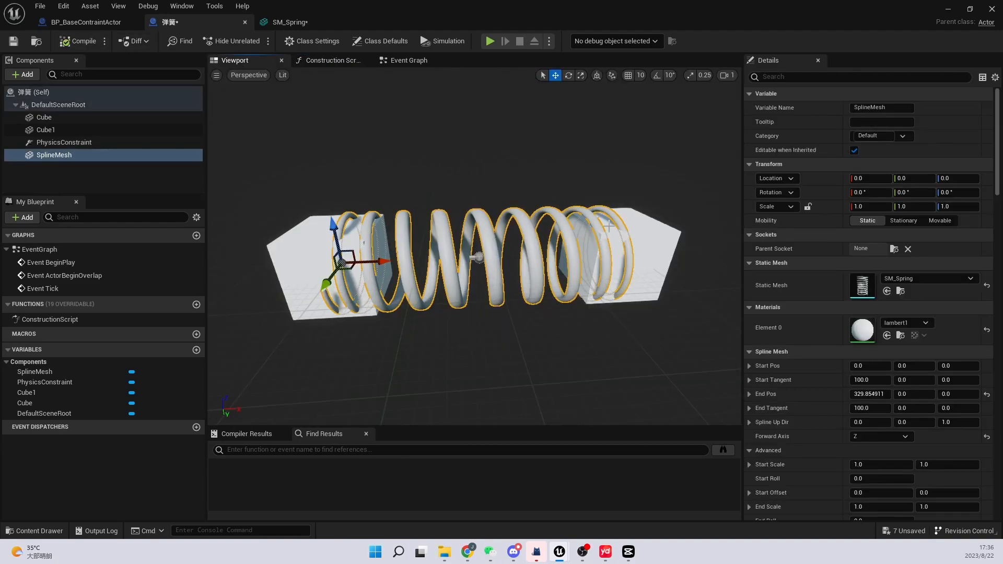
Test the spring by moving and rotating Cube1, undoing each change
click(641, 228)
drag(643, 254, 714, 251)
key(ctrl+z)
right_drag(572, 300, 621, 292)
key(e)
drag(468, 231, 481, 301)
key(ctrl+z)
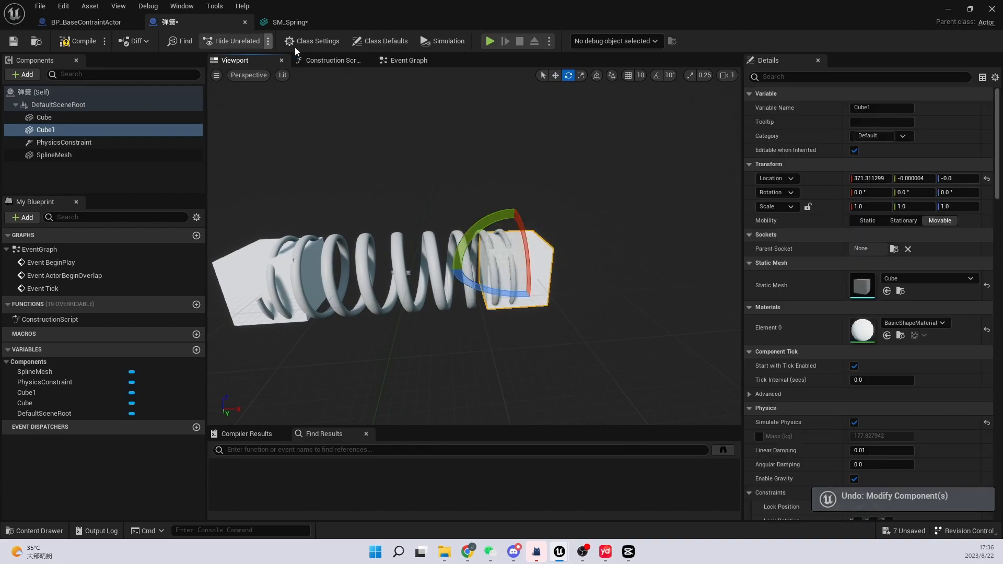
Add a Set Start Tangent node from Spline Mesh in the Construction Script and connect it after Set End Position
click(340, 62)
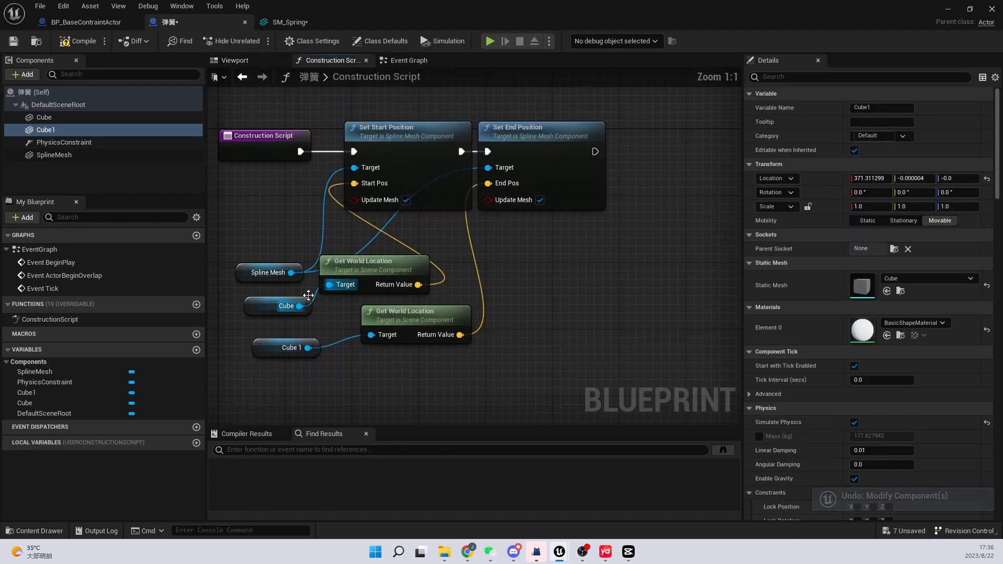
drag(429, 256, 520, 243)
text(set state)
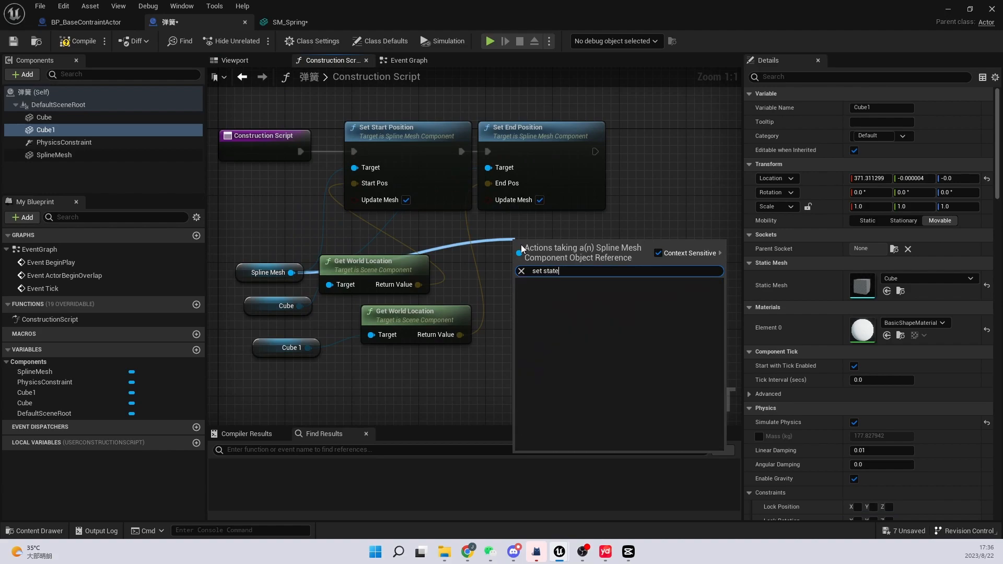
key(BackSpace)
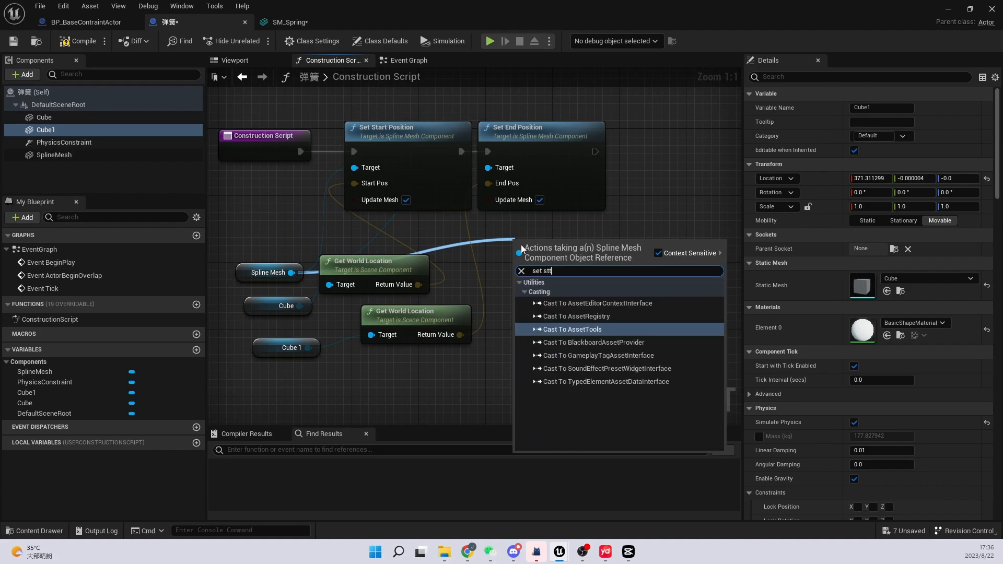
text(r ta)
key(BackSpace)
key(BackSpace)
key(BackSpace)
key(BackSpace)
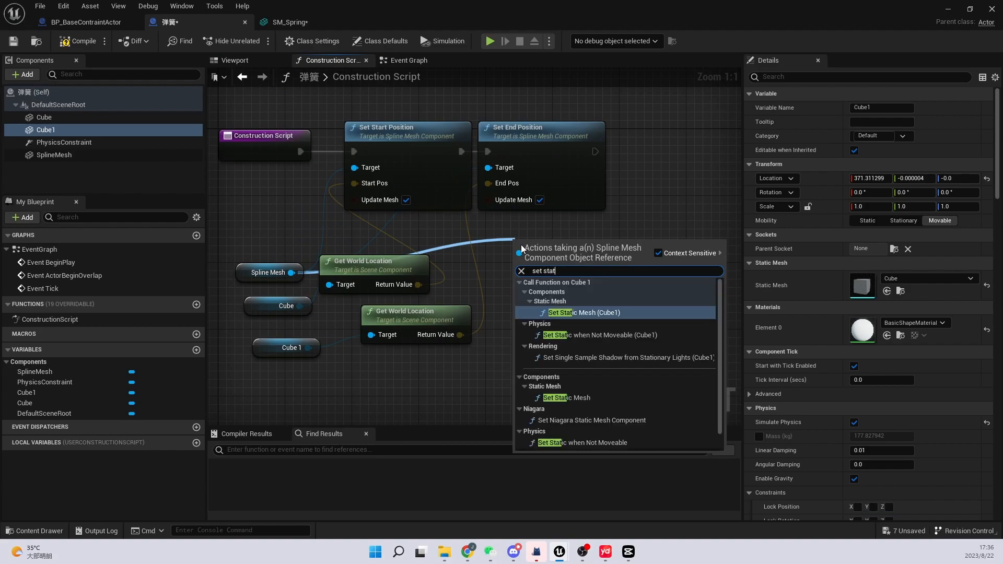
key(BackSpace)
text(rt tar)
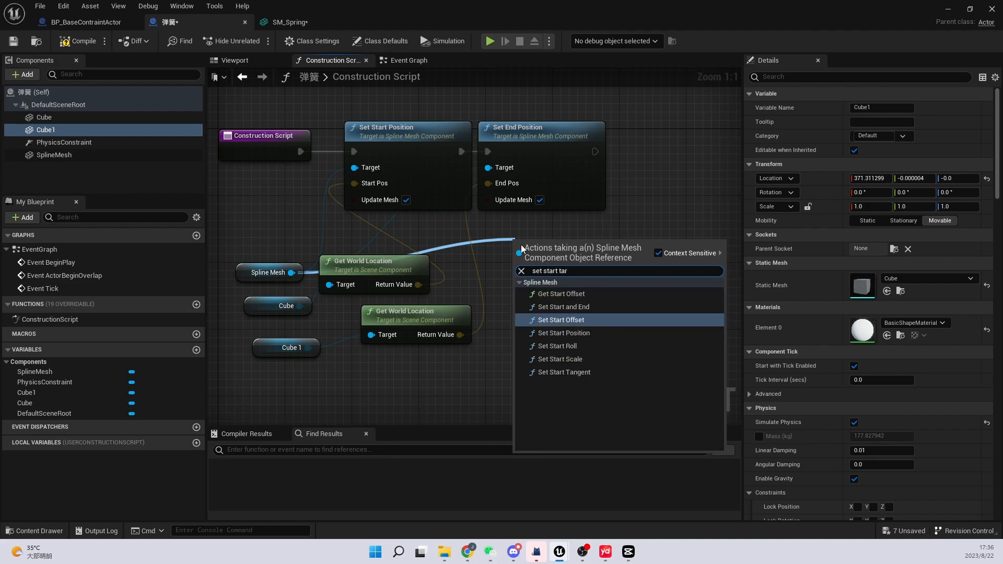
key(Down)
key(Down)
key(Down)
key(Down)
key(Return)
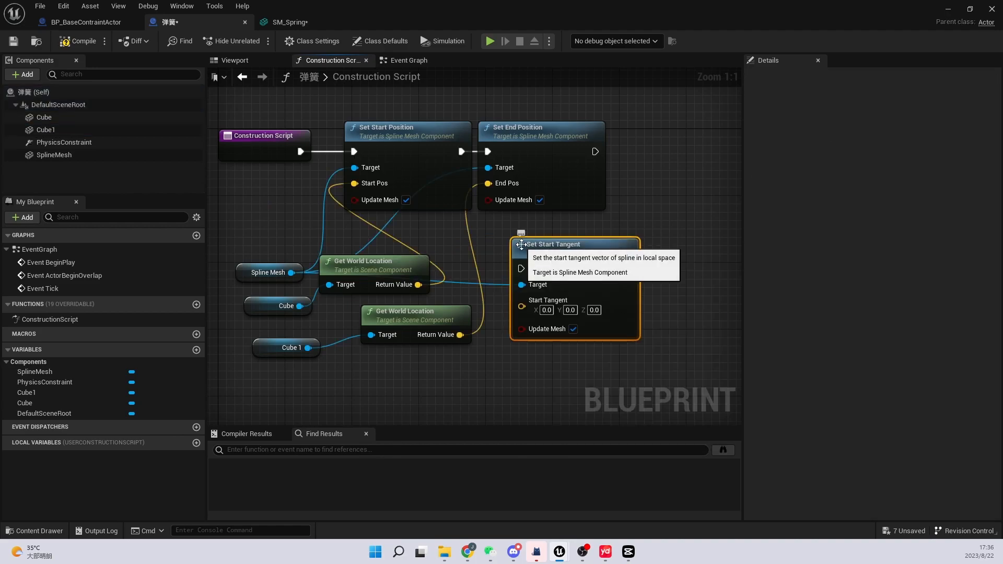
drag(515, 257, 632, 140)
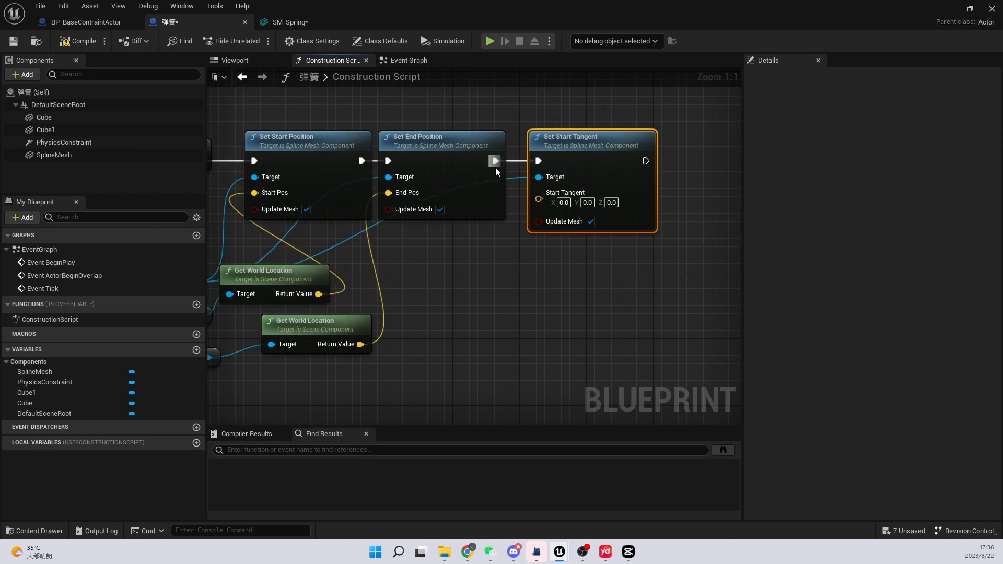
Add a Set End Tangent node from Spline Mesh and connect it after Set Start Tangent
right_drag(269, 308, 423, 278)
drag(345, 252, 613, 252)
text(set a)
key(BackSpace)
text(end tan)
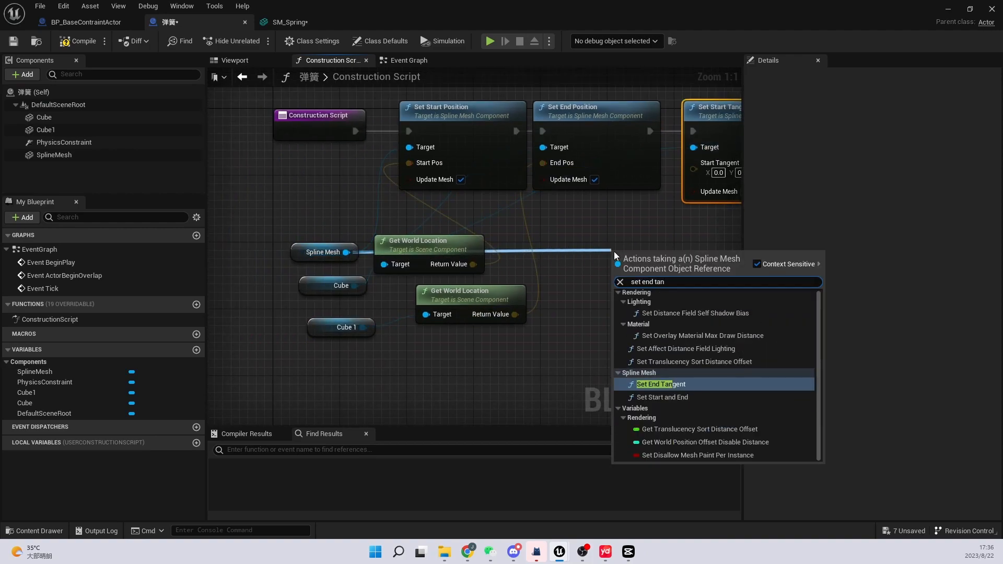
key(Return)
right_drag(674, 259, 345, 322)
drag(345, 321, 557, 179)
drag(497, 193, 470, 194)
Add a Get World Rotation node from the Cube reference
right_drag(443, 298, 579, 241)
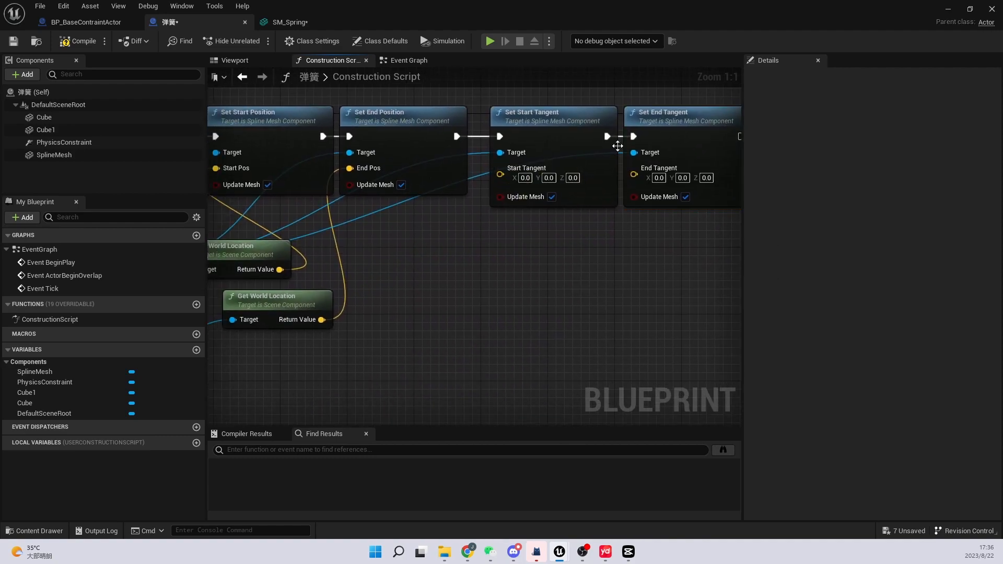
right_drag(455, 280, 564, 245)
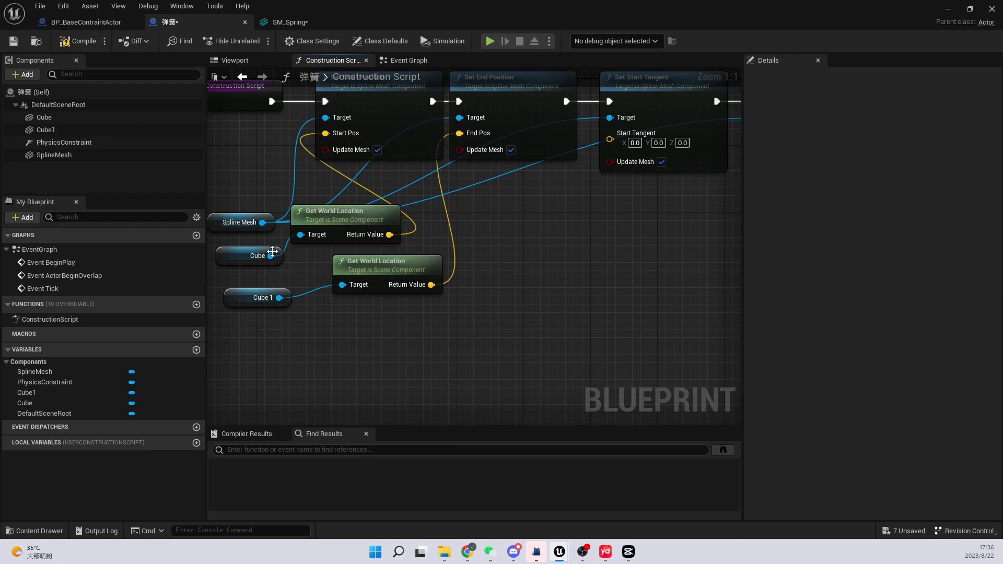
drag(270, 255, 525, 262)
text(get w)
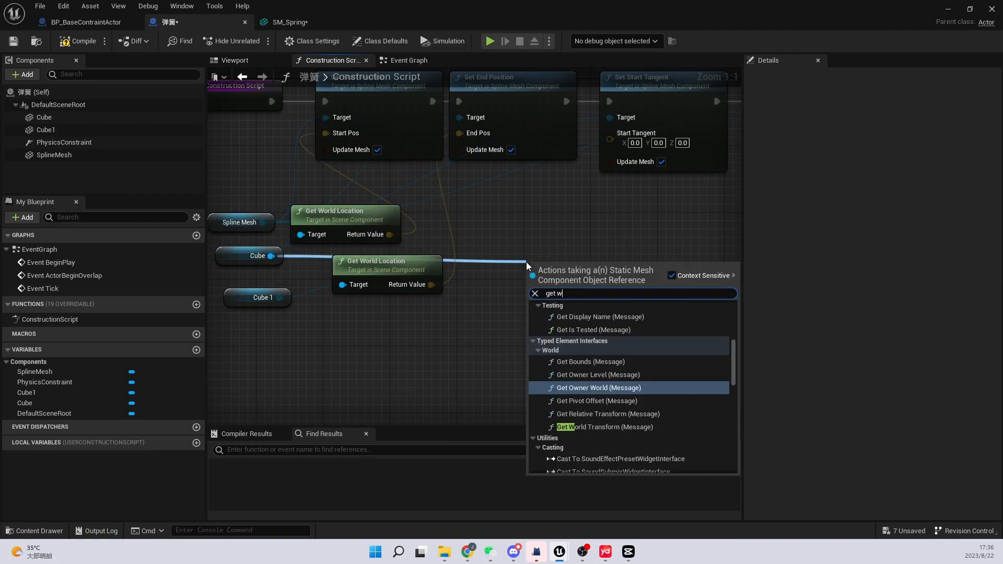
text(orld rot)
key(Return)
Add a Get Forward Vector node from Cube's world rotation and position it below the Set Start Tangent node
drag(586, 272, 628, 298)
text(forward)
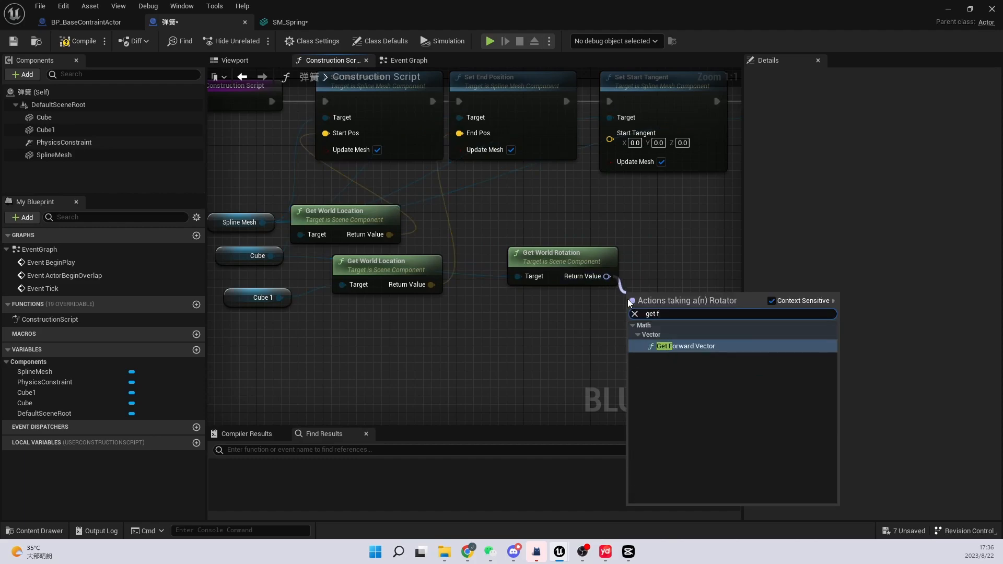
key(Return)
right_drag(627, 298, 486, 380)
drag(486, 380, 369, 296)
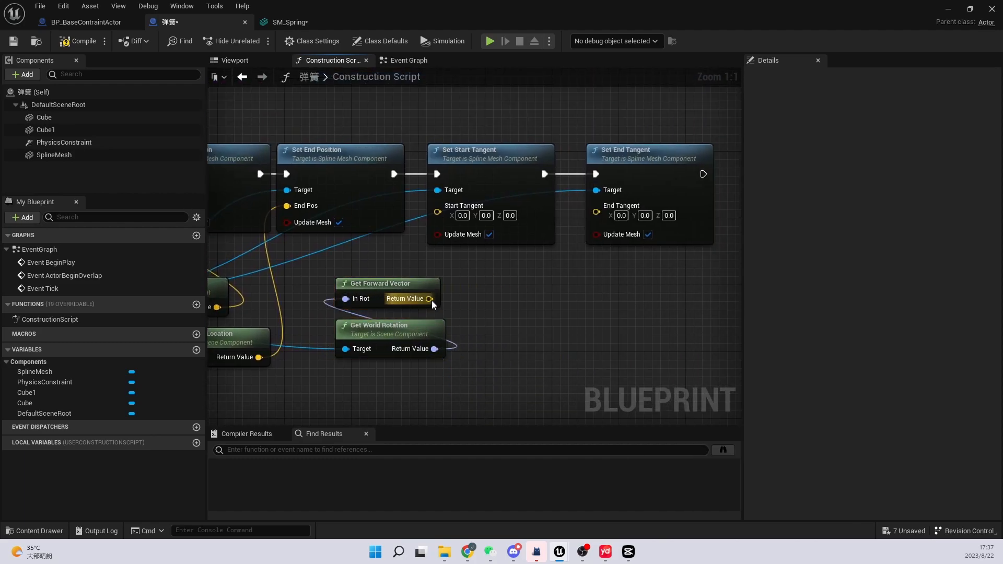
Add a Multiply node to the forward vector and convert its second input to Float (single-precision)
drag(430, 298, 481, 299)
text(*)
click(557, 353)
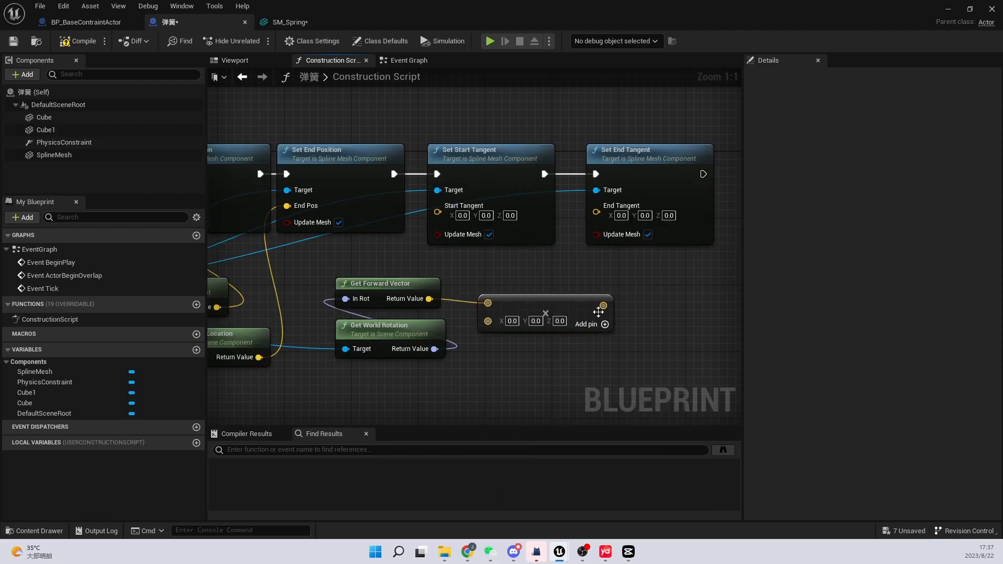
right_click(488, 320)
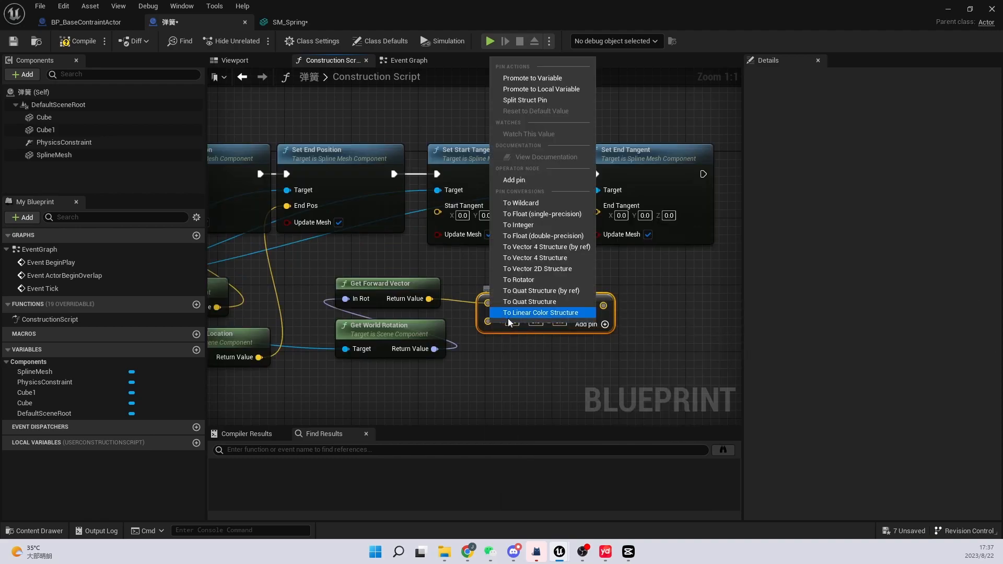
click(536, 214)
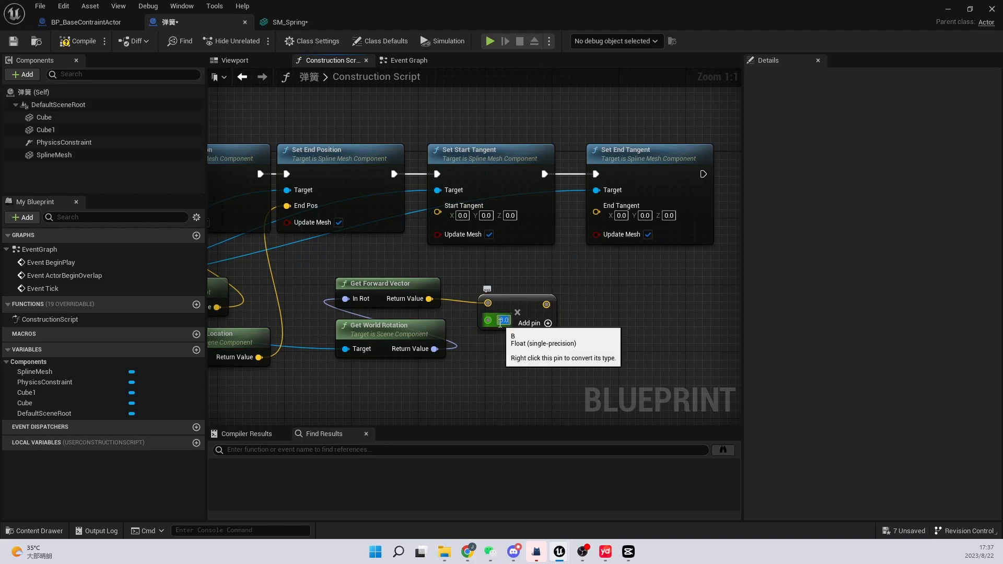
Feed the forward vector multiplied by 300 into Start Tangent, and duplicate its rotation, forward vector and Multiply nodes to feed End Tangent
drag(460, 219, 437, 212)
right_drag(449, 335, 555, 297)
drag(638, 328, 520, 249)
key(ctrl+c)
right_drag(625, 341, 526, 314)
key(ctrl+v)
click(600, 327)
drag(603, 330, 611, 157)
Paste a copy of the Cube 1 reference beside the duplicated nodes and connect it to the second Get World Rotation's Target
right_drag(266, 333, 453, 301)
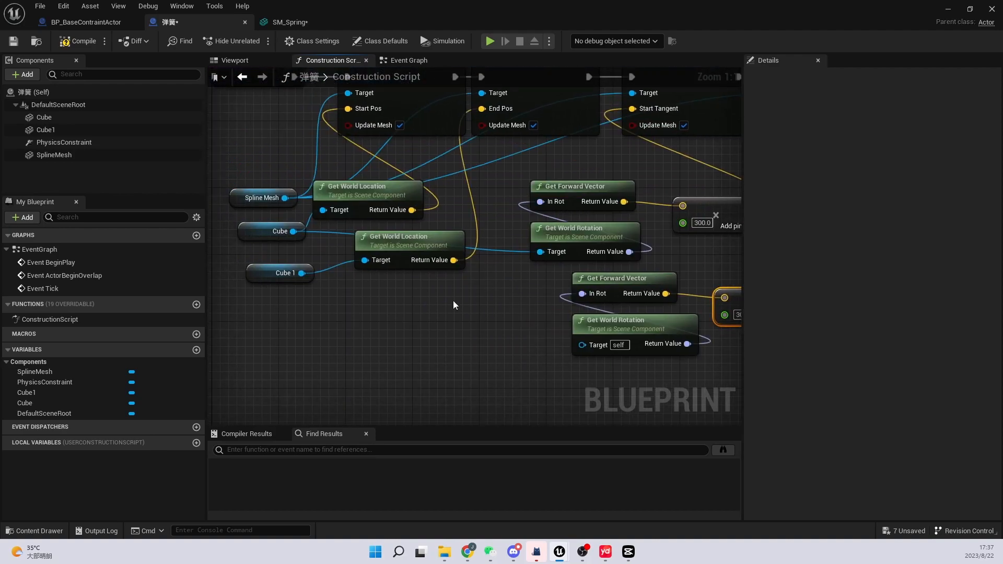
key(ctrl+c)
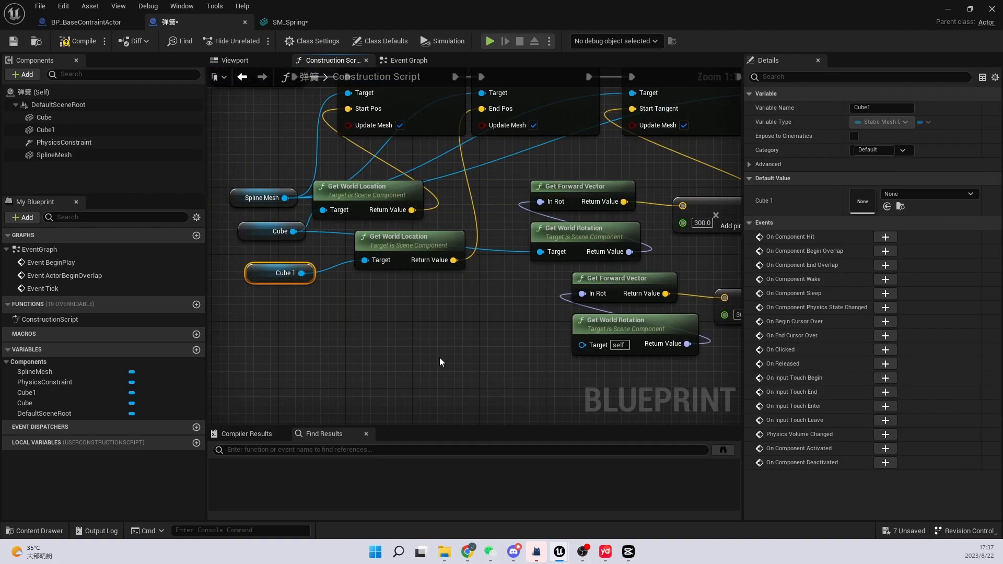
key(ctrl+v)
drag(494, 364, 581, 344)
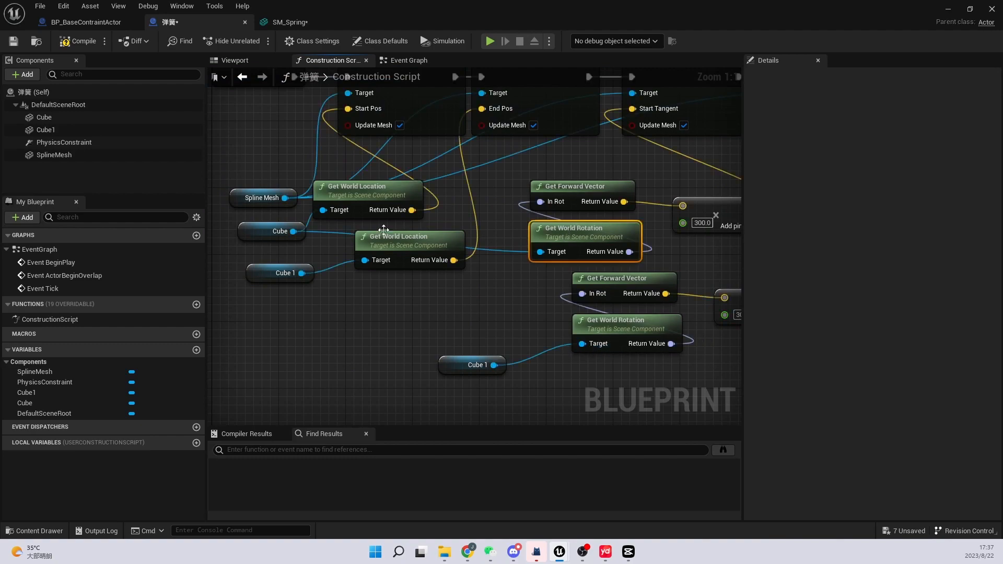
Shift the Cube reference aside, wire the original Cube 1 reference into the second Get World Rotation, and delete the duplicate Cube 1
click(263, 236)
drag(264, 237, 349, 300)
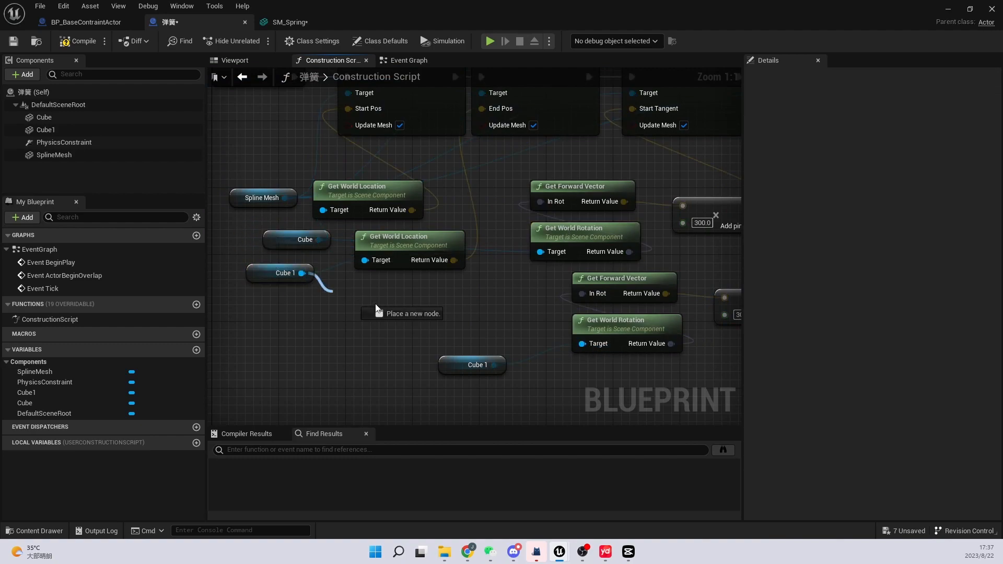
drag(575, 340, 581, 343)
click(483, 367)
key(Delete)
Disable Update Mesh on Set Start Position, Set End Position and Set Start Tangent, leaving it enabled on Set End Tangent, and compile
right_drag(544, 359, 298, 398)
scroll(438, 285, down, 2)
right_drag(500, 277, 569, 328)
scroll(562, 314, up, 2)
right_drag(318, 223, 434, 254)
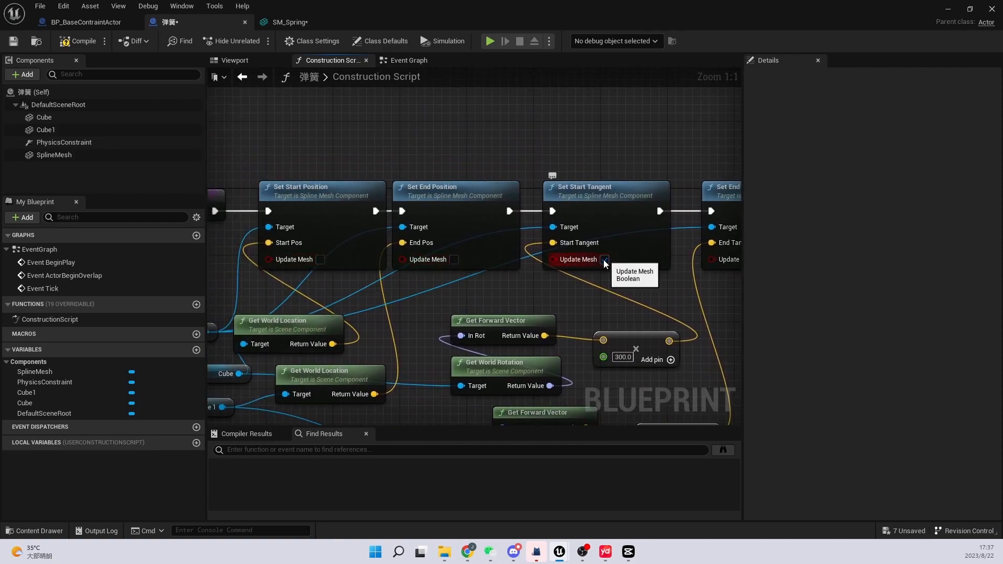
right_drag(605, 261, 502, 257)
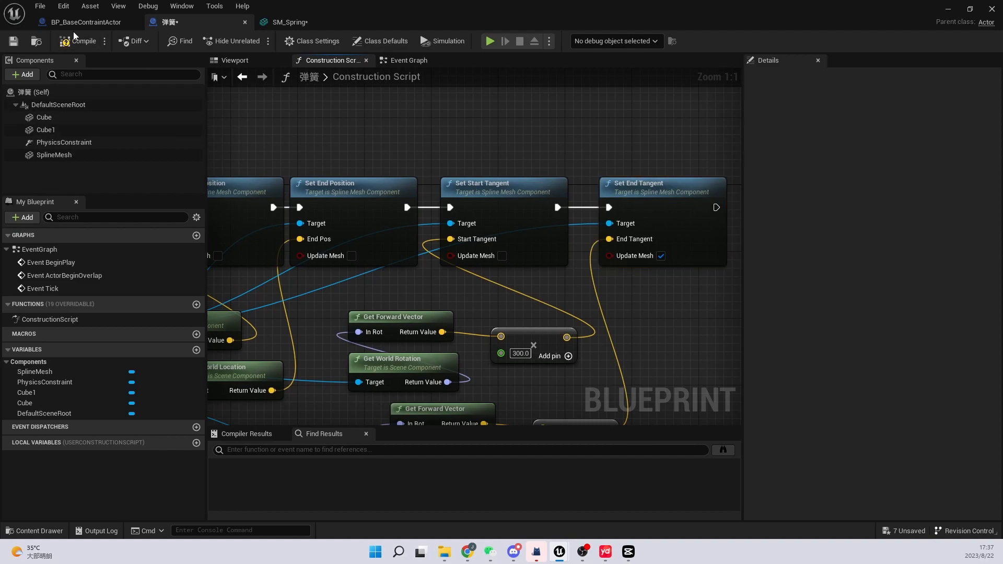
Rotate Cube1 about 25° around its Y axis in the blueprint viewport to test how the spring bends
click(238, 65)
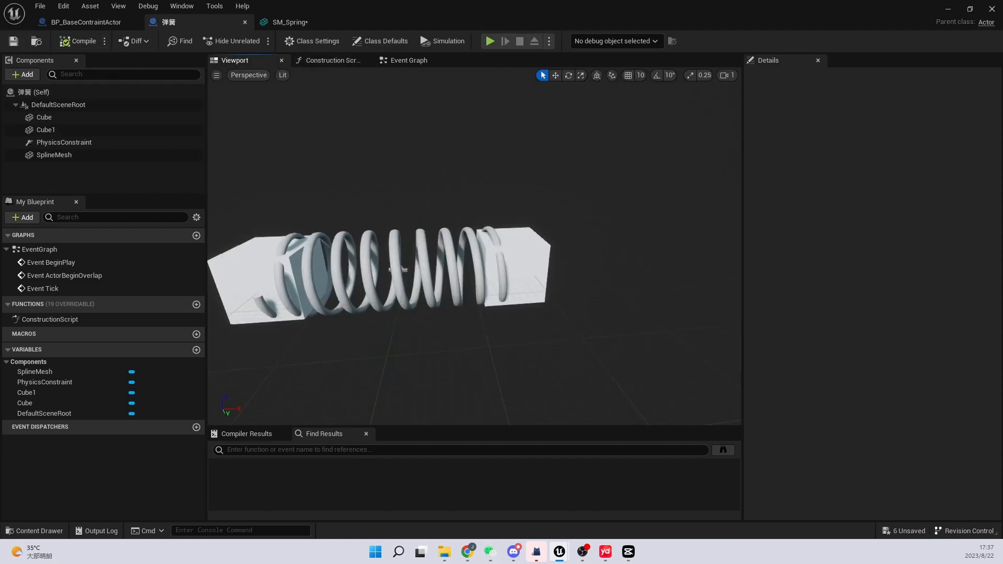
right_drag(418, 261, 418, 275)
click(525, 251)
key(e)
drag(475, 206, 522, 178)
drag(532, 293, 528, 183)
Uncover the level by moving the blueprint editor aside, and play the level from the ground near the spring
drag(529, 6, 497, 449)
right_drag(570, 271, 556, 303)
right_click(570, 271)
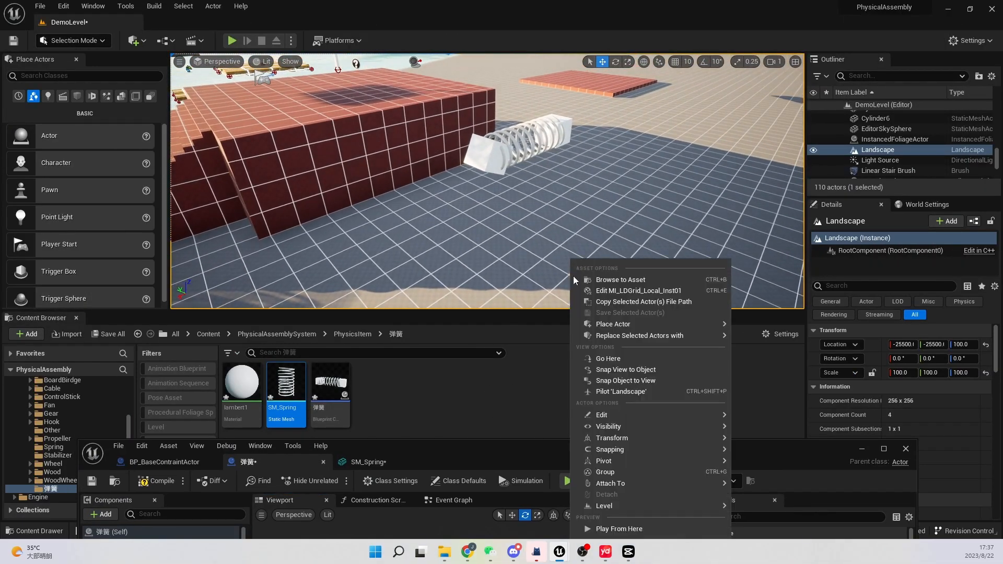
click(619, 528)
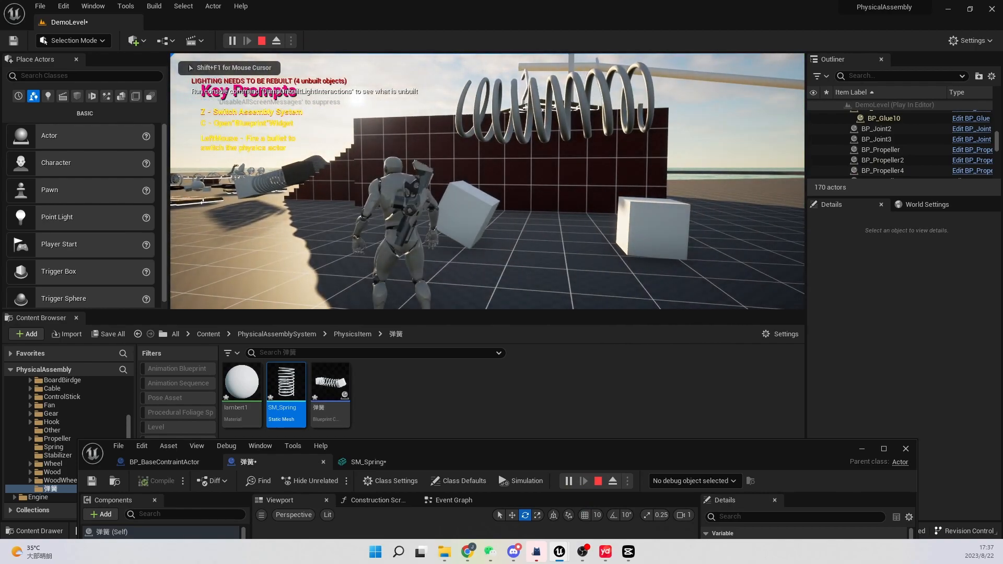
Eject from the character, select the spring actor to compare its mesh with the two cubes, and stop the play session
key(F8)
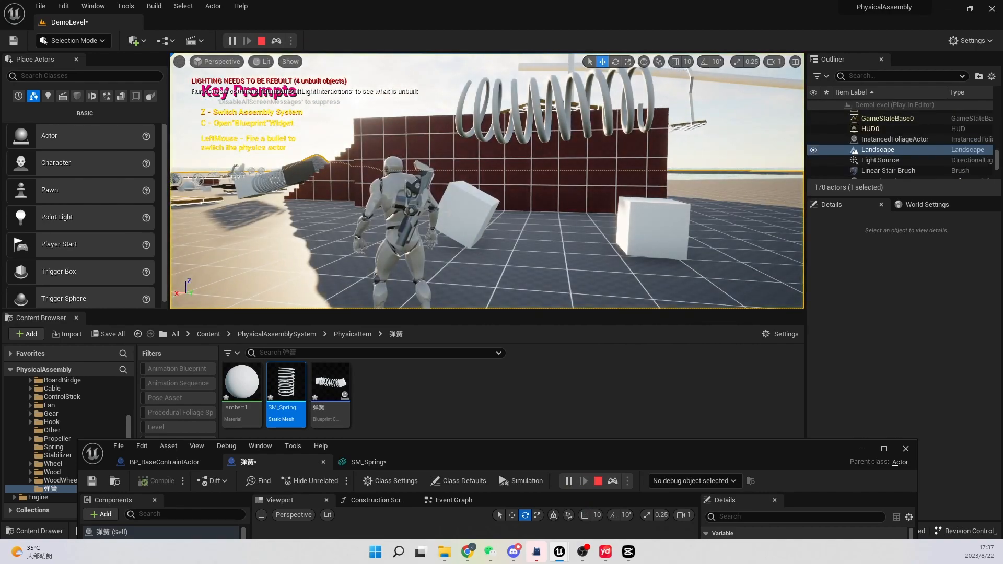
click(470, 216)
mouse_move(470, 219)
right_down()
mouse_move(450, 224)
mouse_move(457, 218)
right_up()
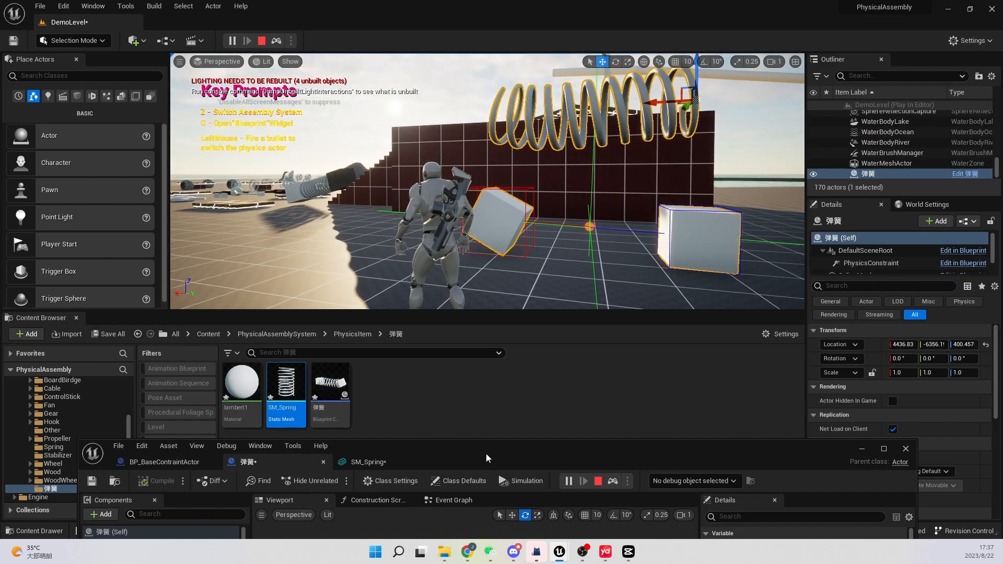
drag(486, 453, 534, 165)
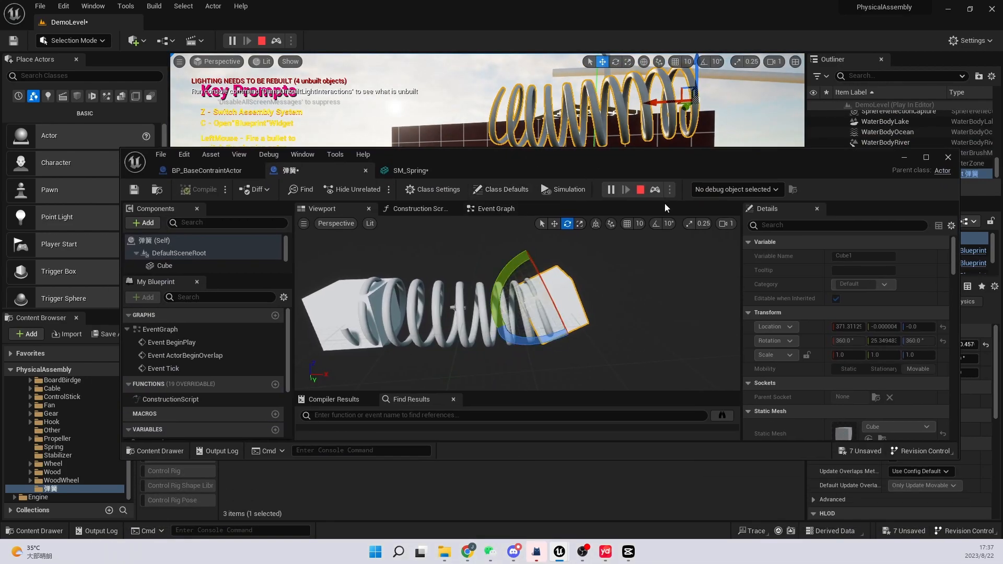
drag(676, 165, 650, 320)
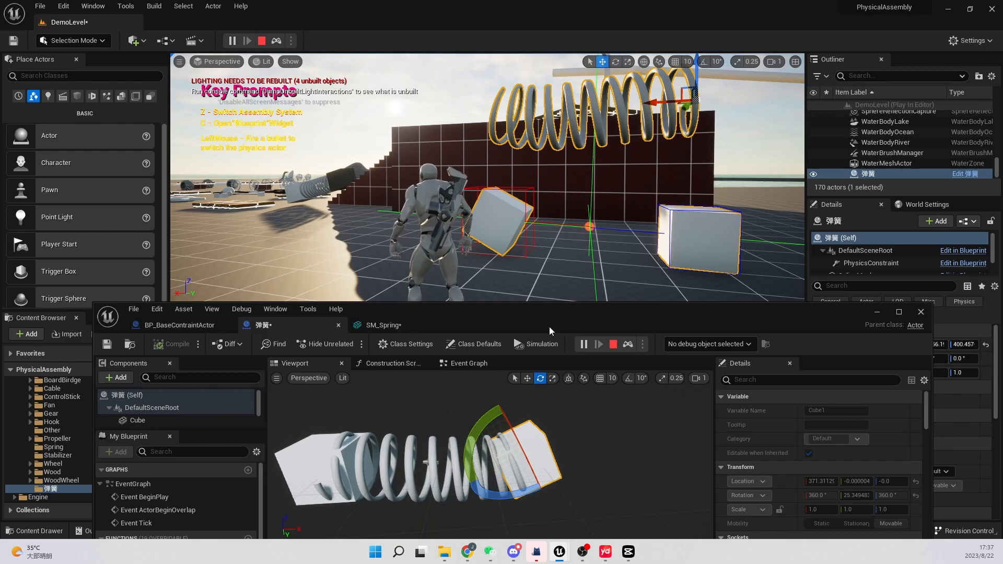
key(Escape)
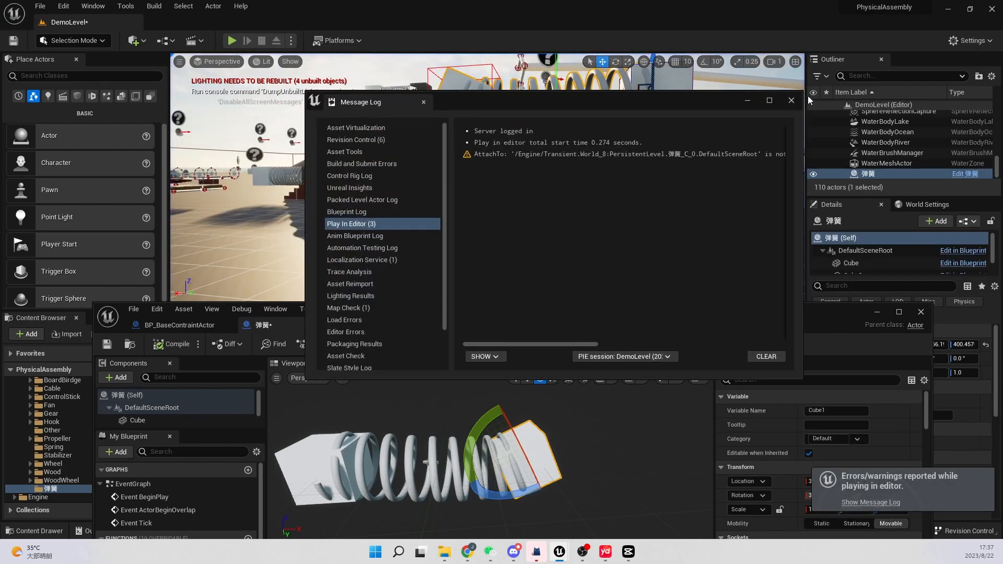
Copy the four spline mesh Set nodes with their inputs from the Construction Script and go to Event Tick in the Event Graph
drag(604, 306, 643, 193)
double_click(643, 193)
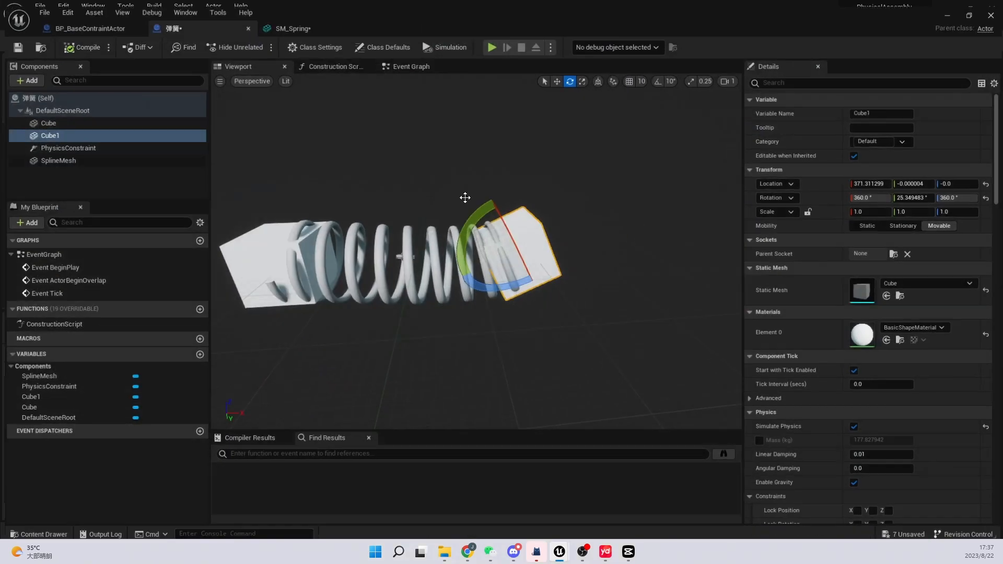
click(330, 60)
scroll(364, 133, down, 3)
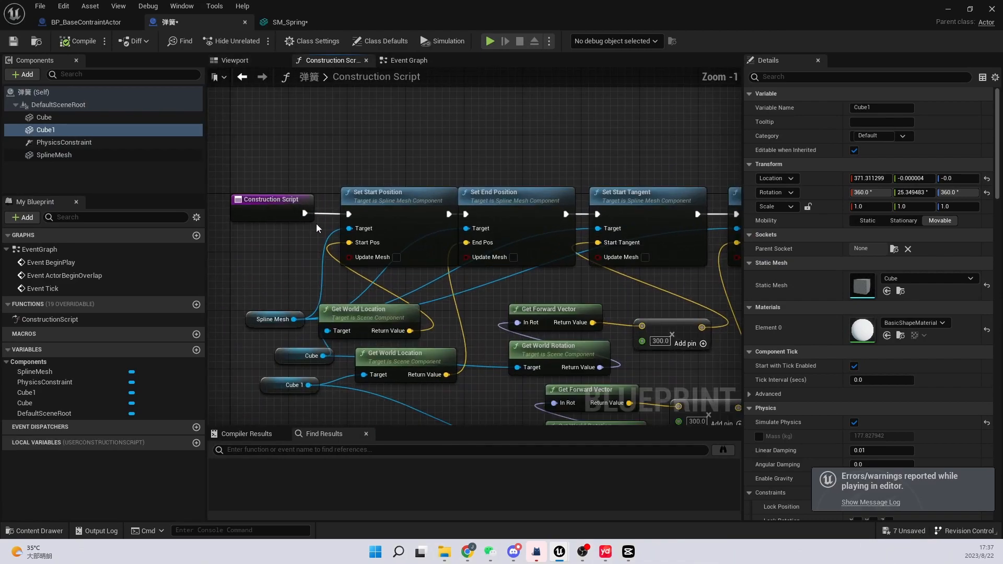
right_drag(251, 242, 292, 135)
drag(264, 99, 667, 328)
right_drag(606, 245, 430, 186)
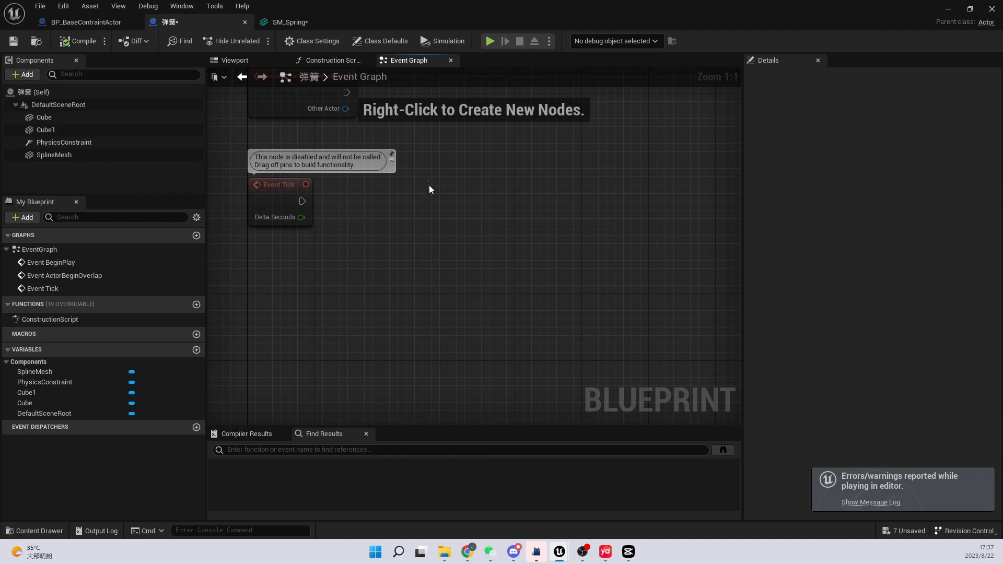
Paste the copied nodes beside Event Tick, connect its execution output to Set Start Position, and compile and save the blueprint
key(ctrl+v)
drag(383, 199, 302, 201)
click(314, 240)
click(79, 41)
click(13, 41)
Set Cube1's rotation to 0 on all three axes
click(235, 60)
click(552, 245)
key(e)
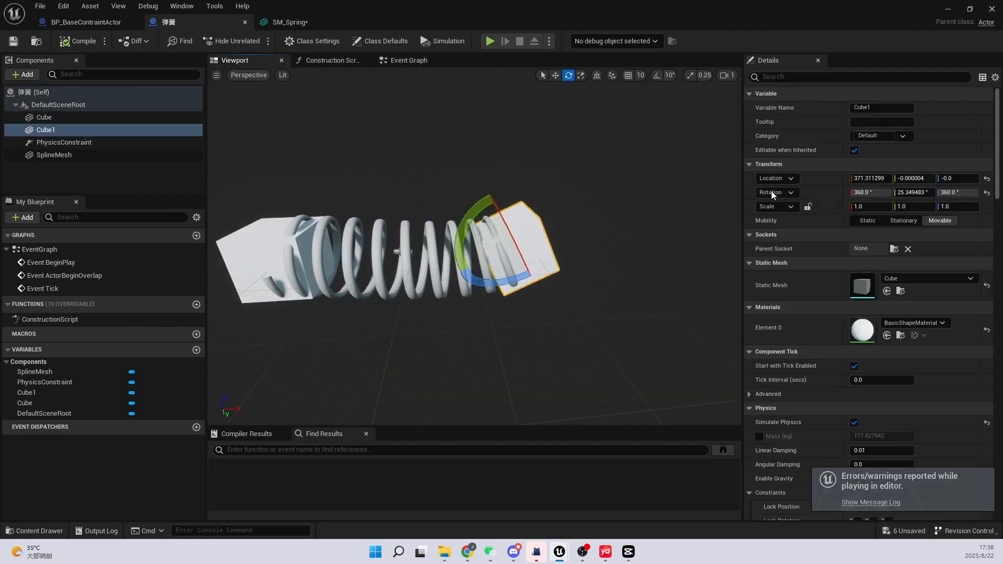
click(911, 192)
text(0)
click(883, 193)
text(0)
click(950, 193)
text(0)
click(638, 230)
Bring the level back into view and start another play session from the ground beside the spring
drag(606, 8, 528, 397)
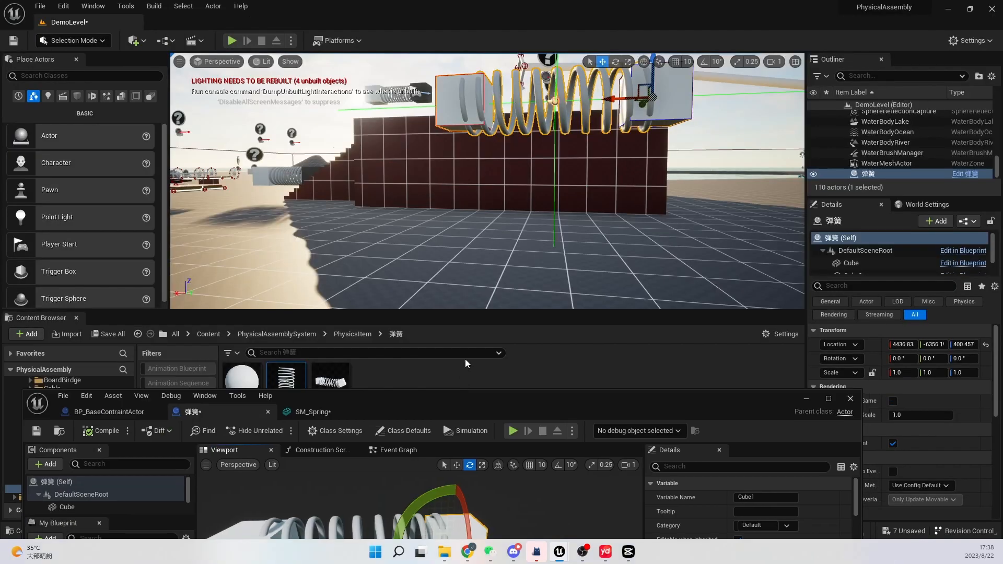
right_click(481, 275)
click(483, 271)
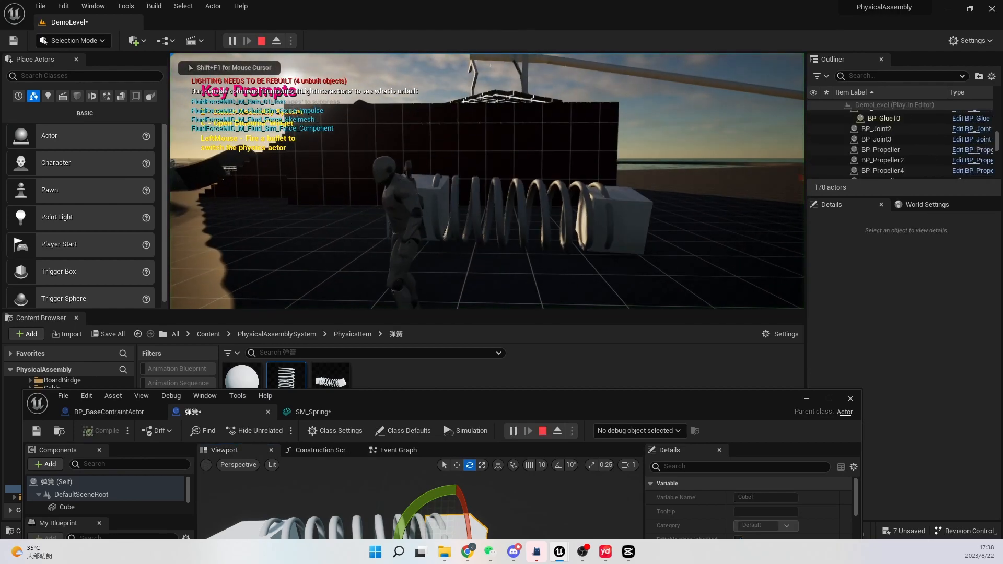
Switch on the assembly system, grab one of the spring's end cubes, and move and turn it to test compression and bending
key(z)
click(487, 181)
key(w)
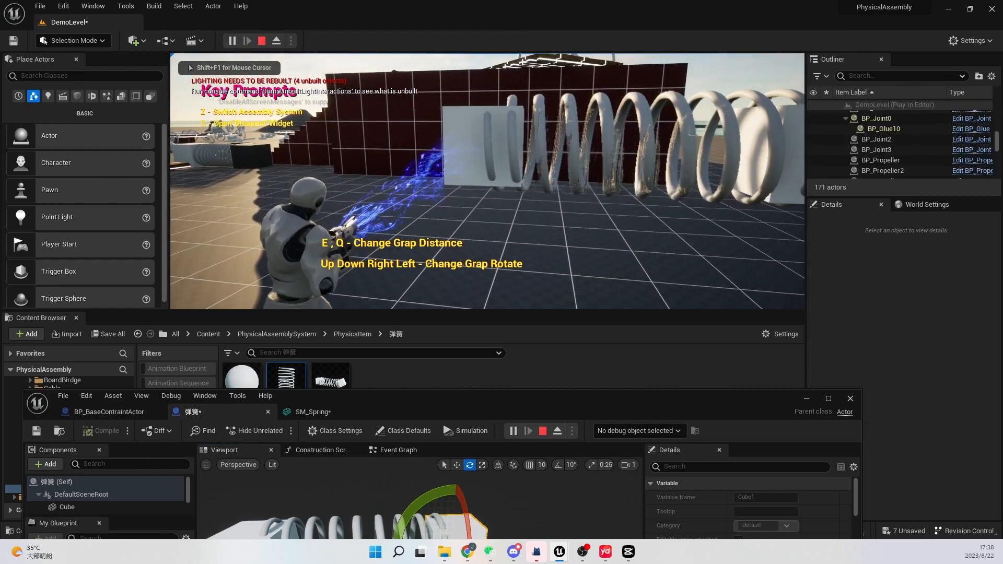
key(w)
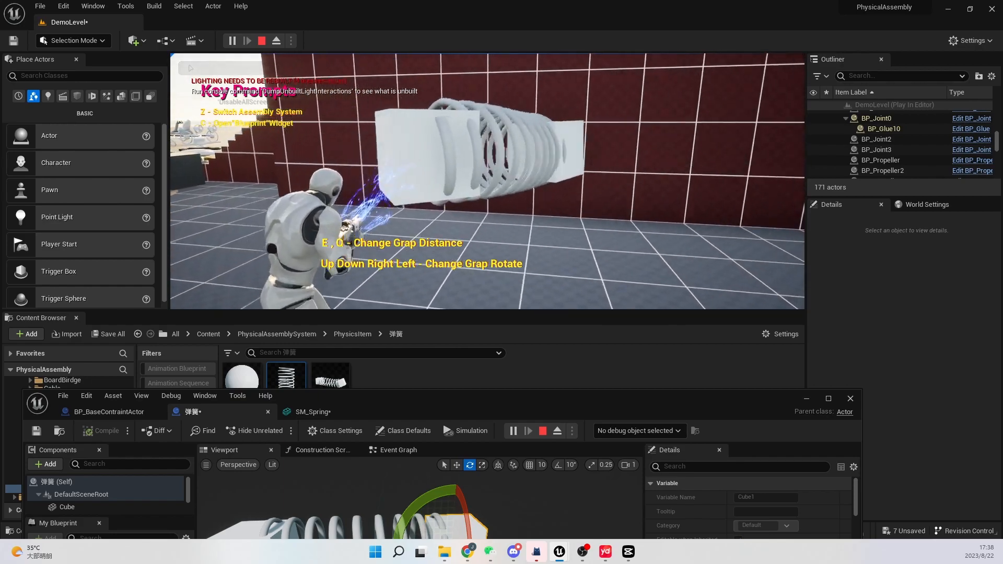
key(s)
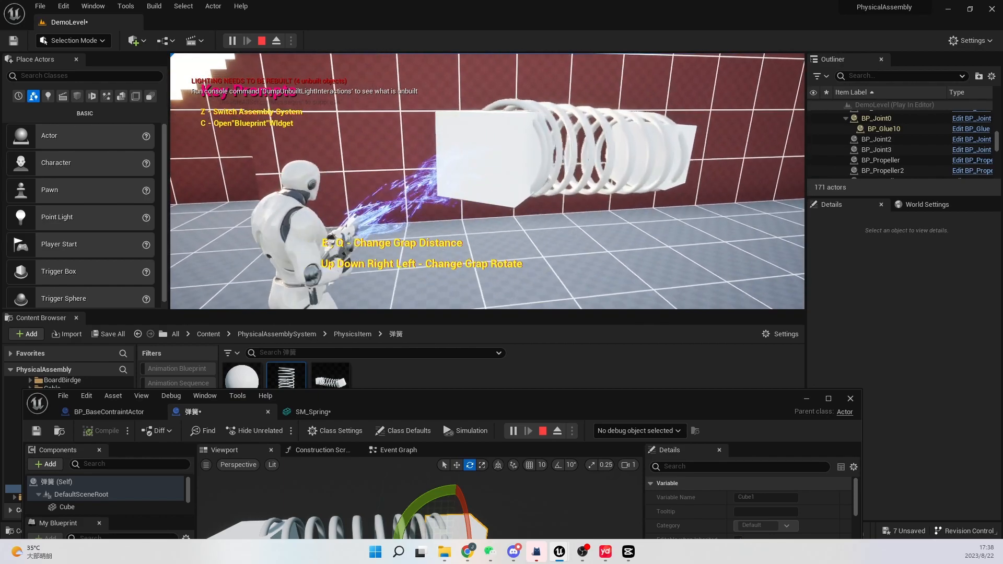
right_click(487, 181)
key(s)
right_click(487, 181)
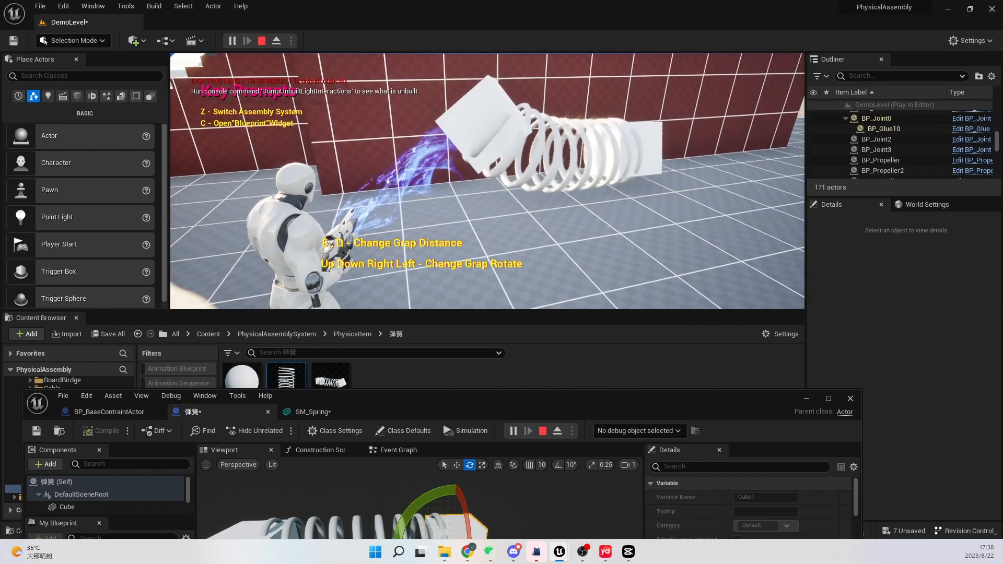
right_click(487, 181)
key(s)
Toggle the assembly system and carry a spring's end cube over to the wooden plank platforms to try combining them
key(z)
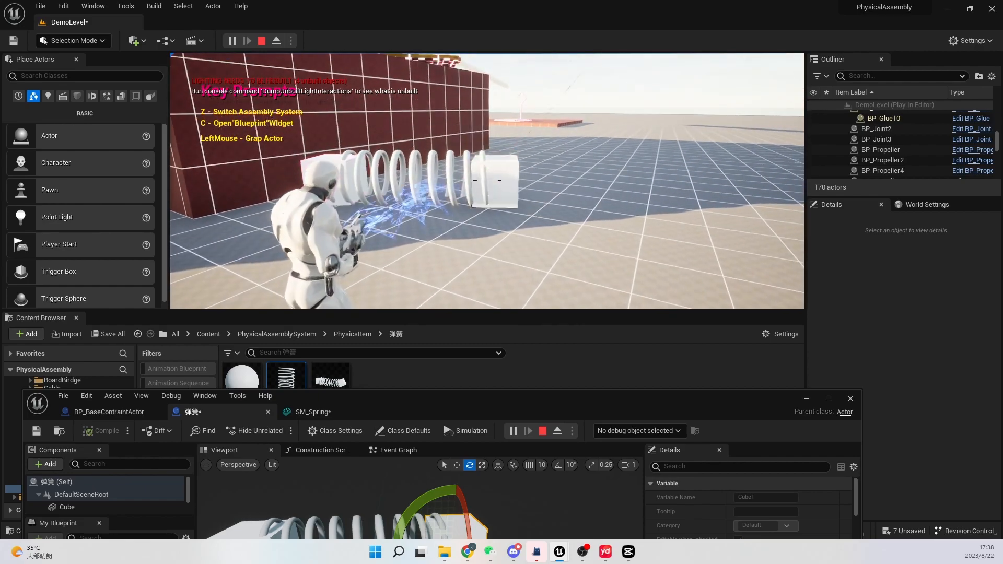
key(w)
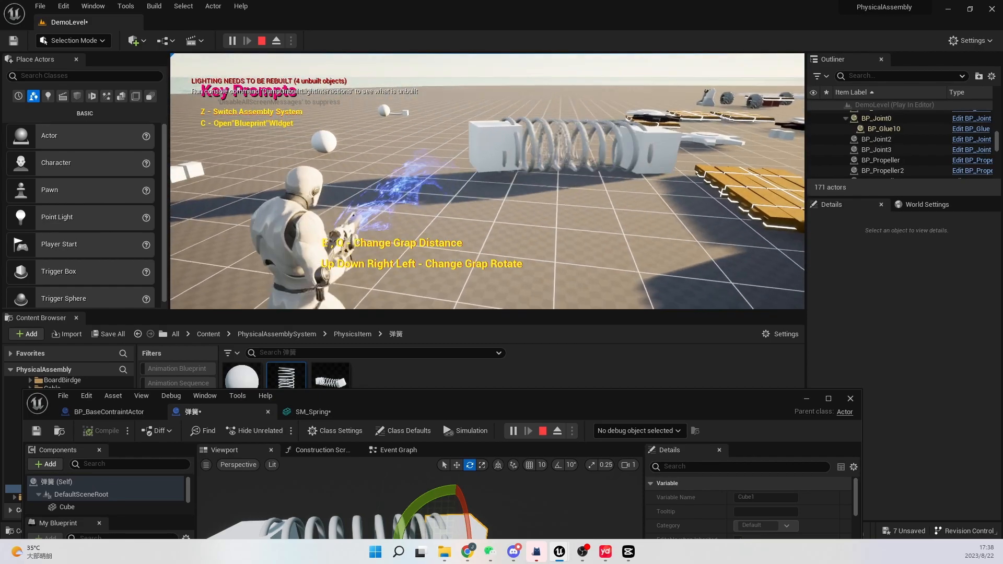
key(z)
key(d)
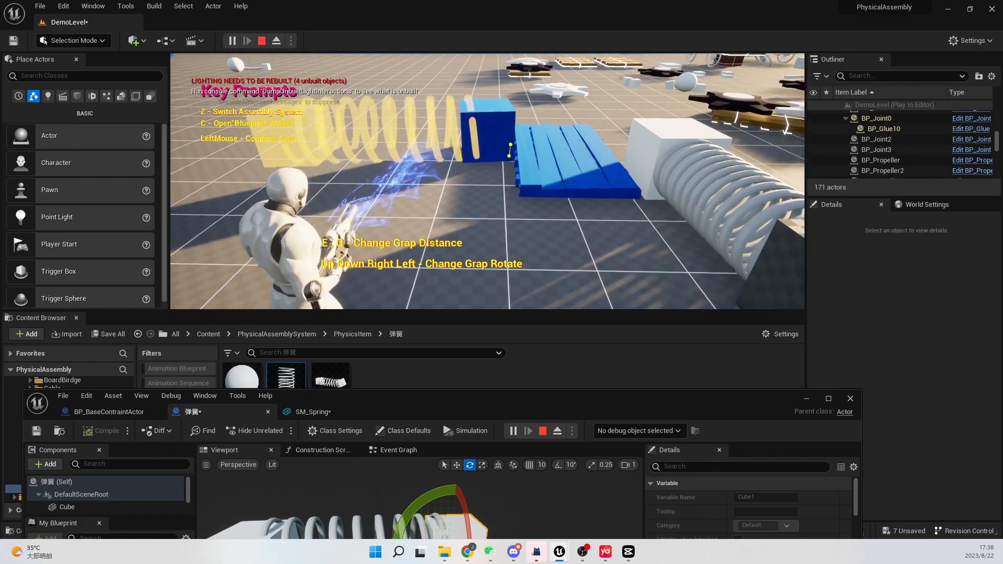
key(z)
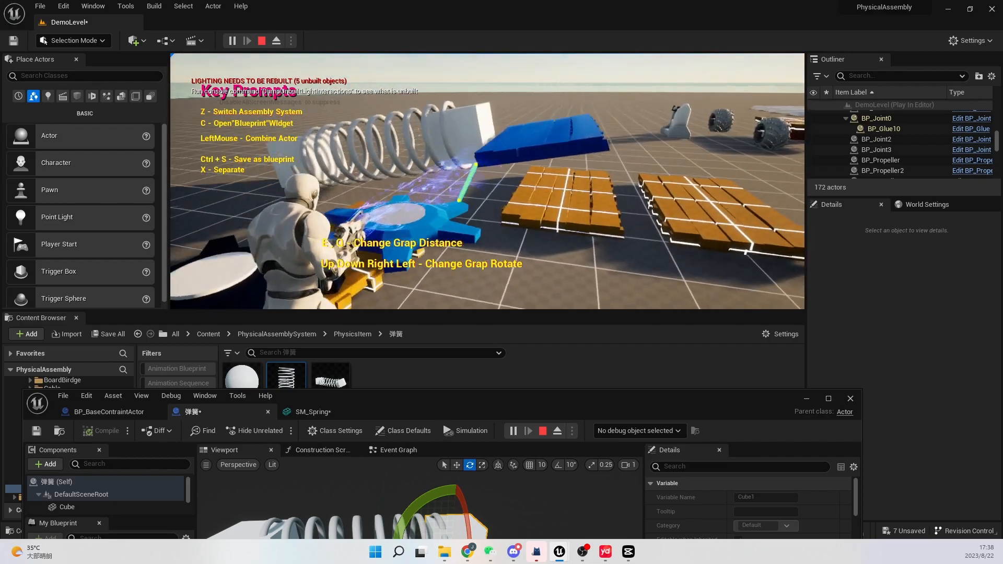
Grab and combine plank platforms and other physics parts in the running level to try out the assembly system
click(487, 181)
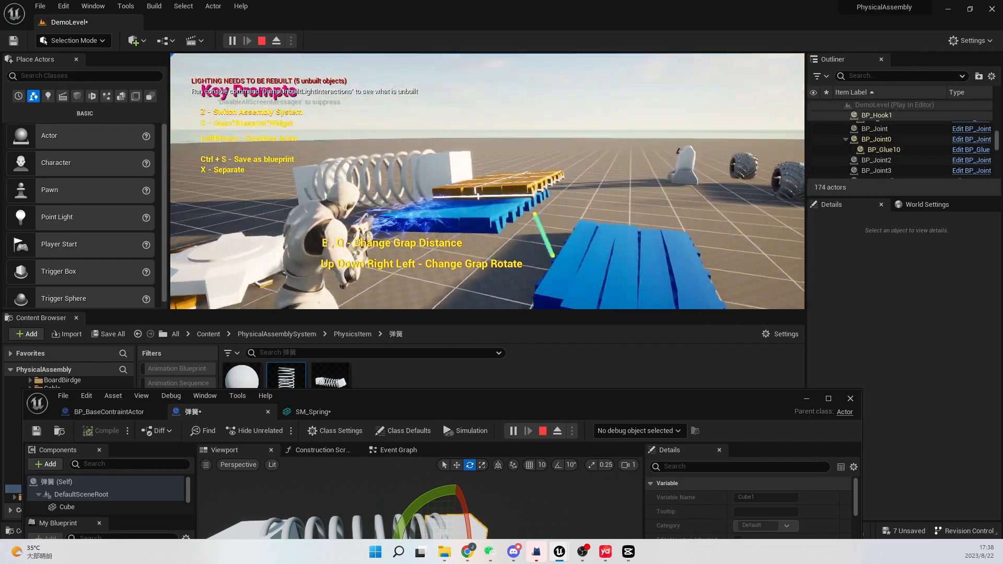
click(487, 181)
key(a)
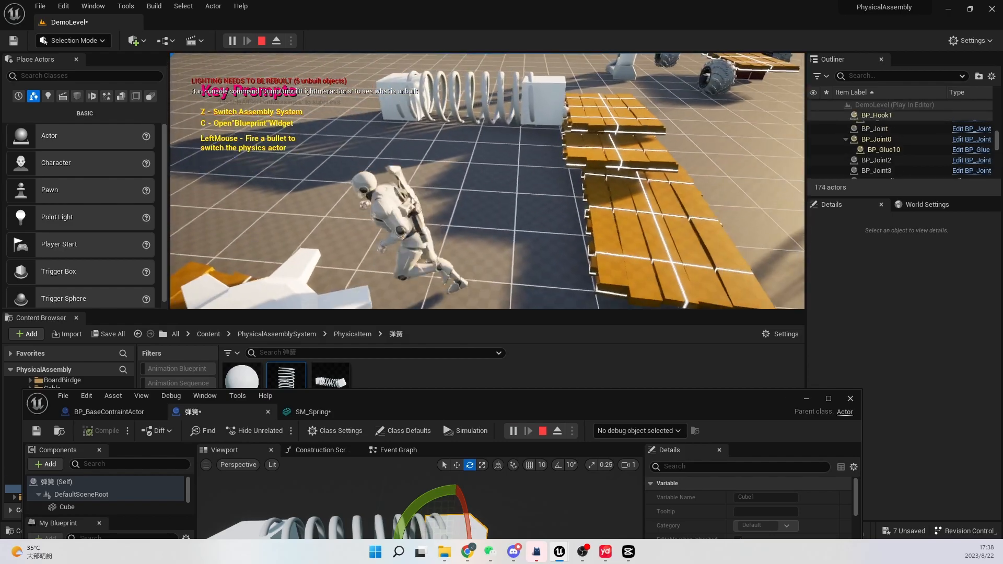
click(486, 180)
click(487, 180)
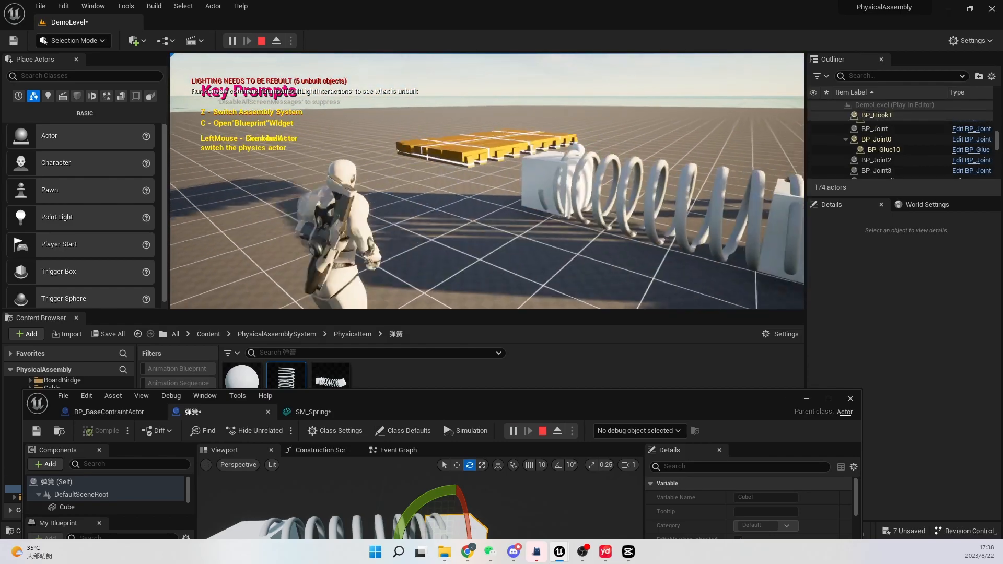
click(487, 181)
click(486, 180)
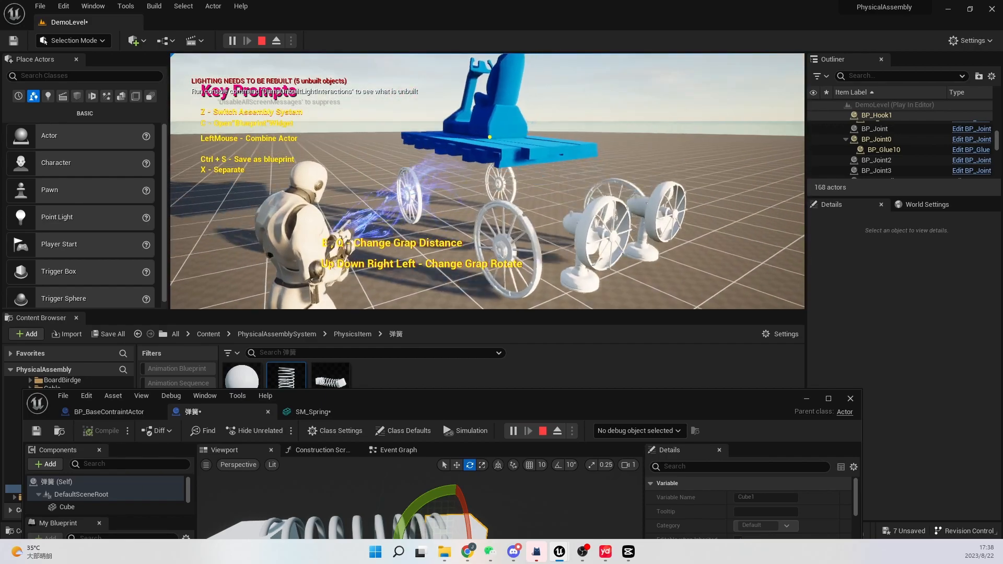
key(z)
key(w)
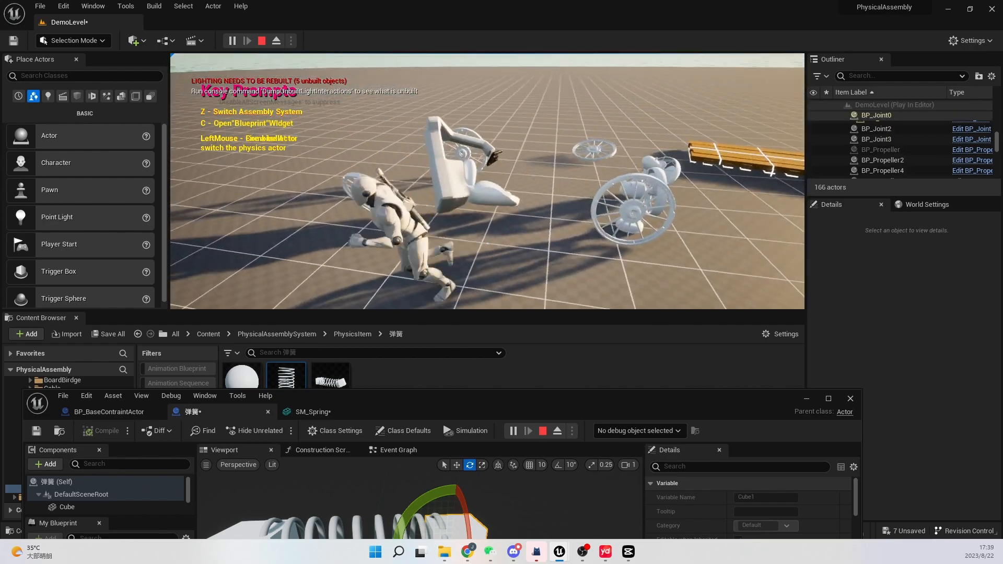